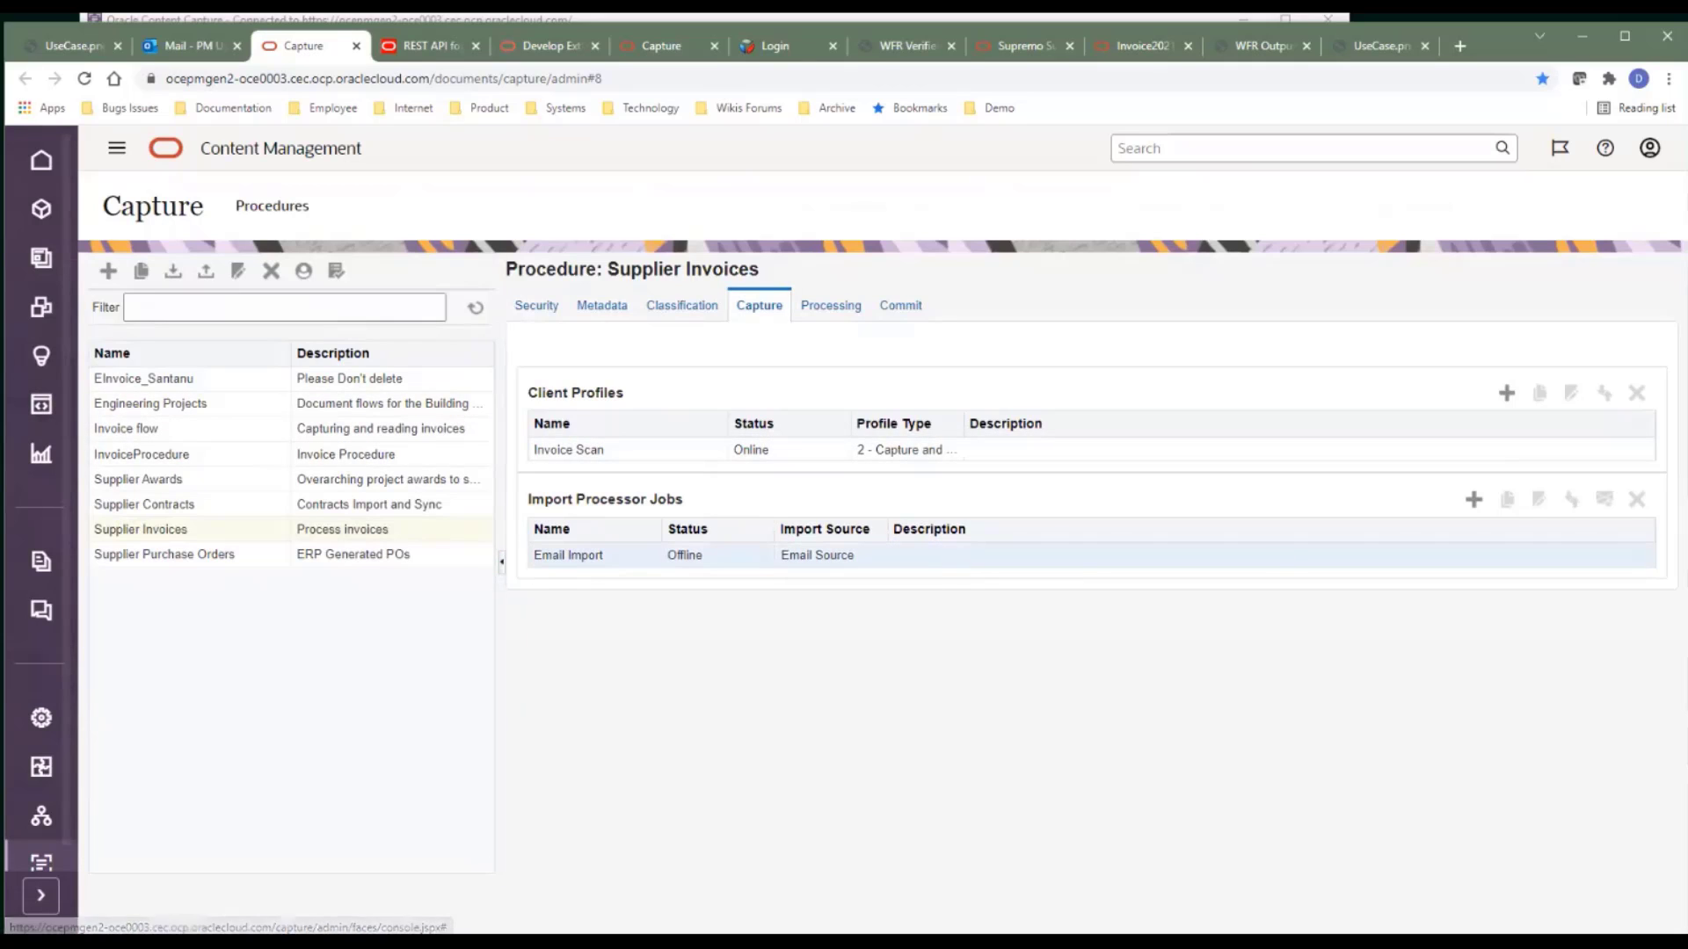
Step: Review the Email Import job's general, import source and post-processing settings, and close it without saving
click(953, 557)
click(1538, 499)
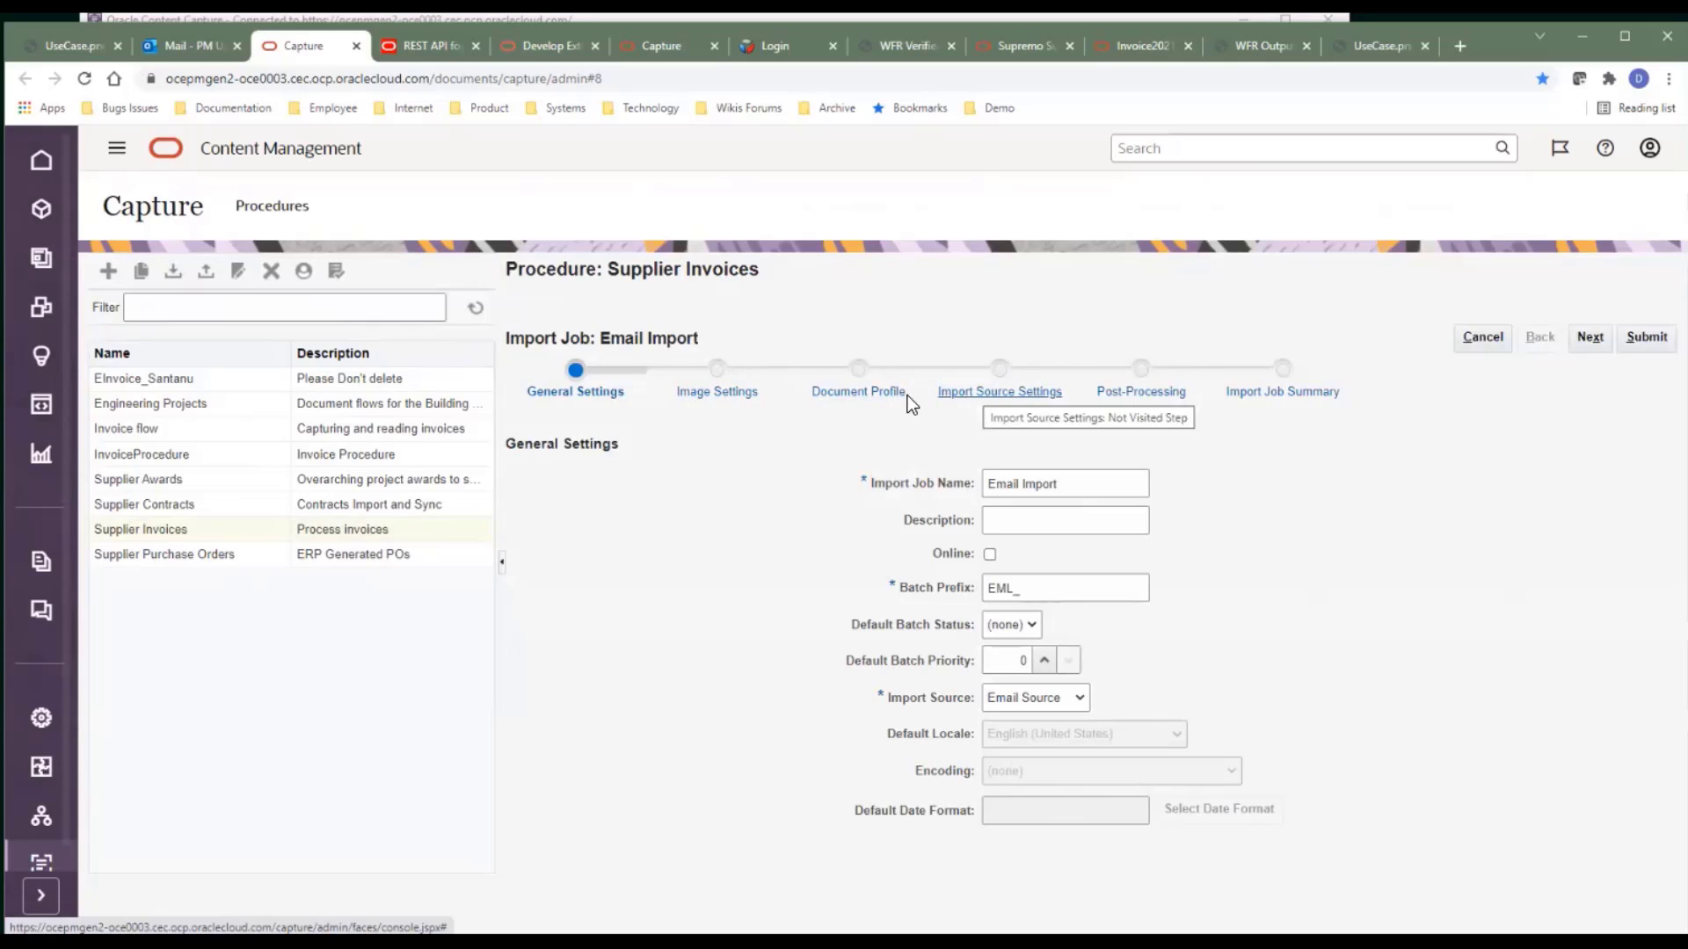
click(951, 391)
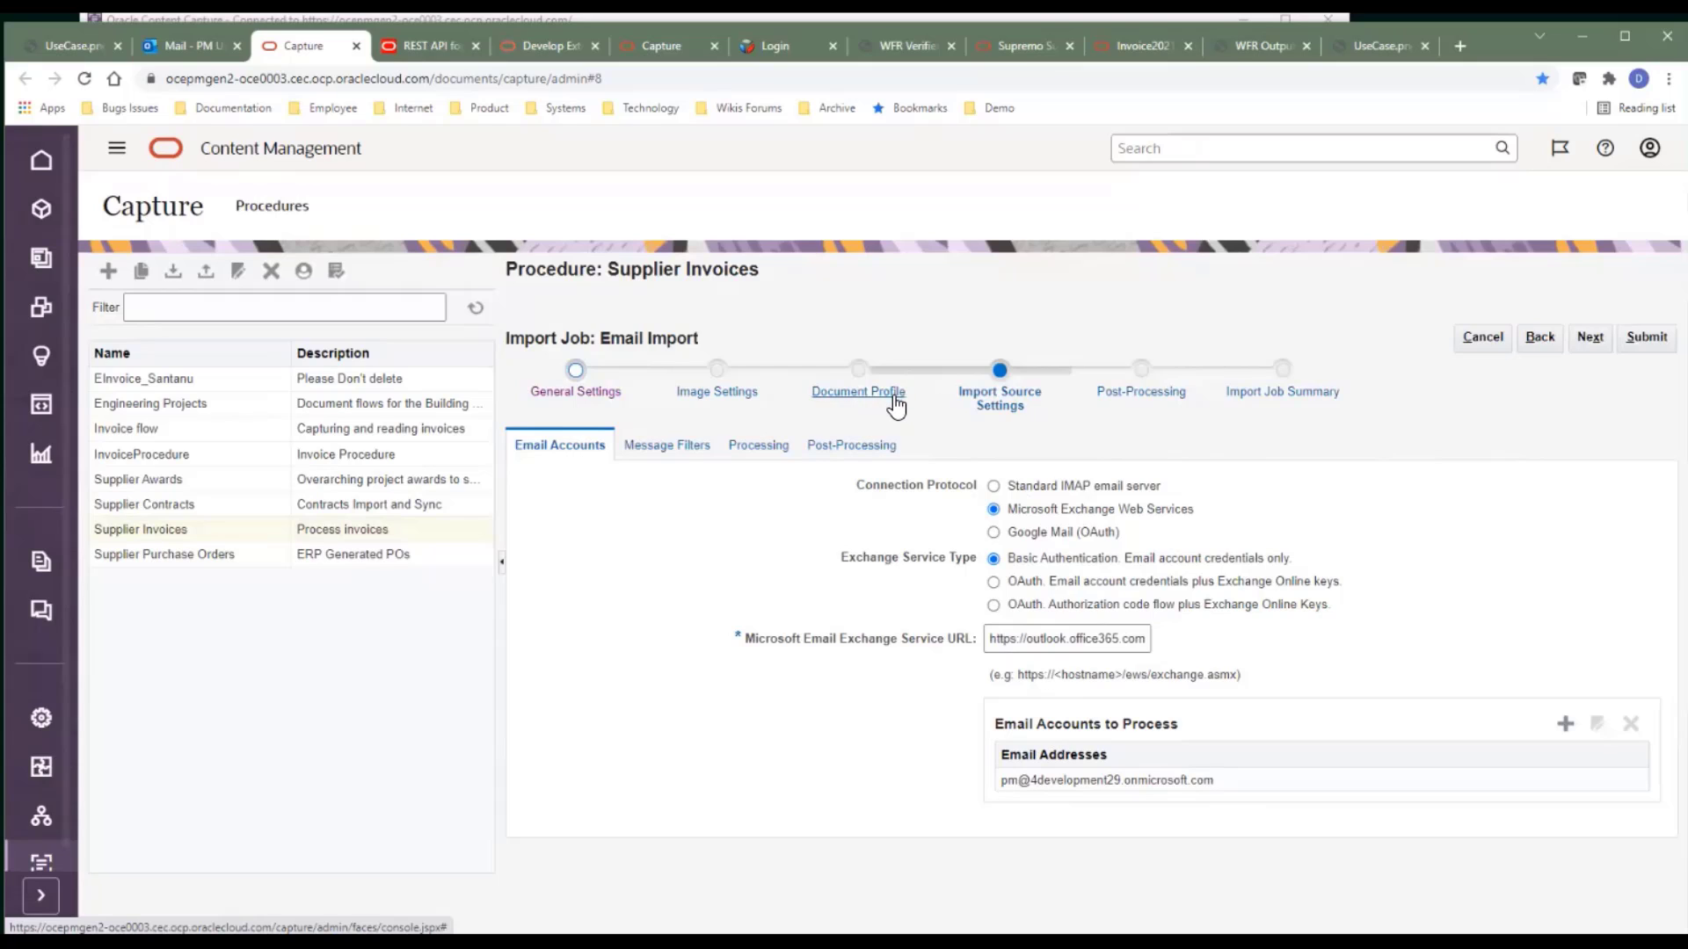
click(1119, 392)
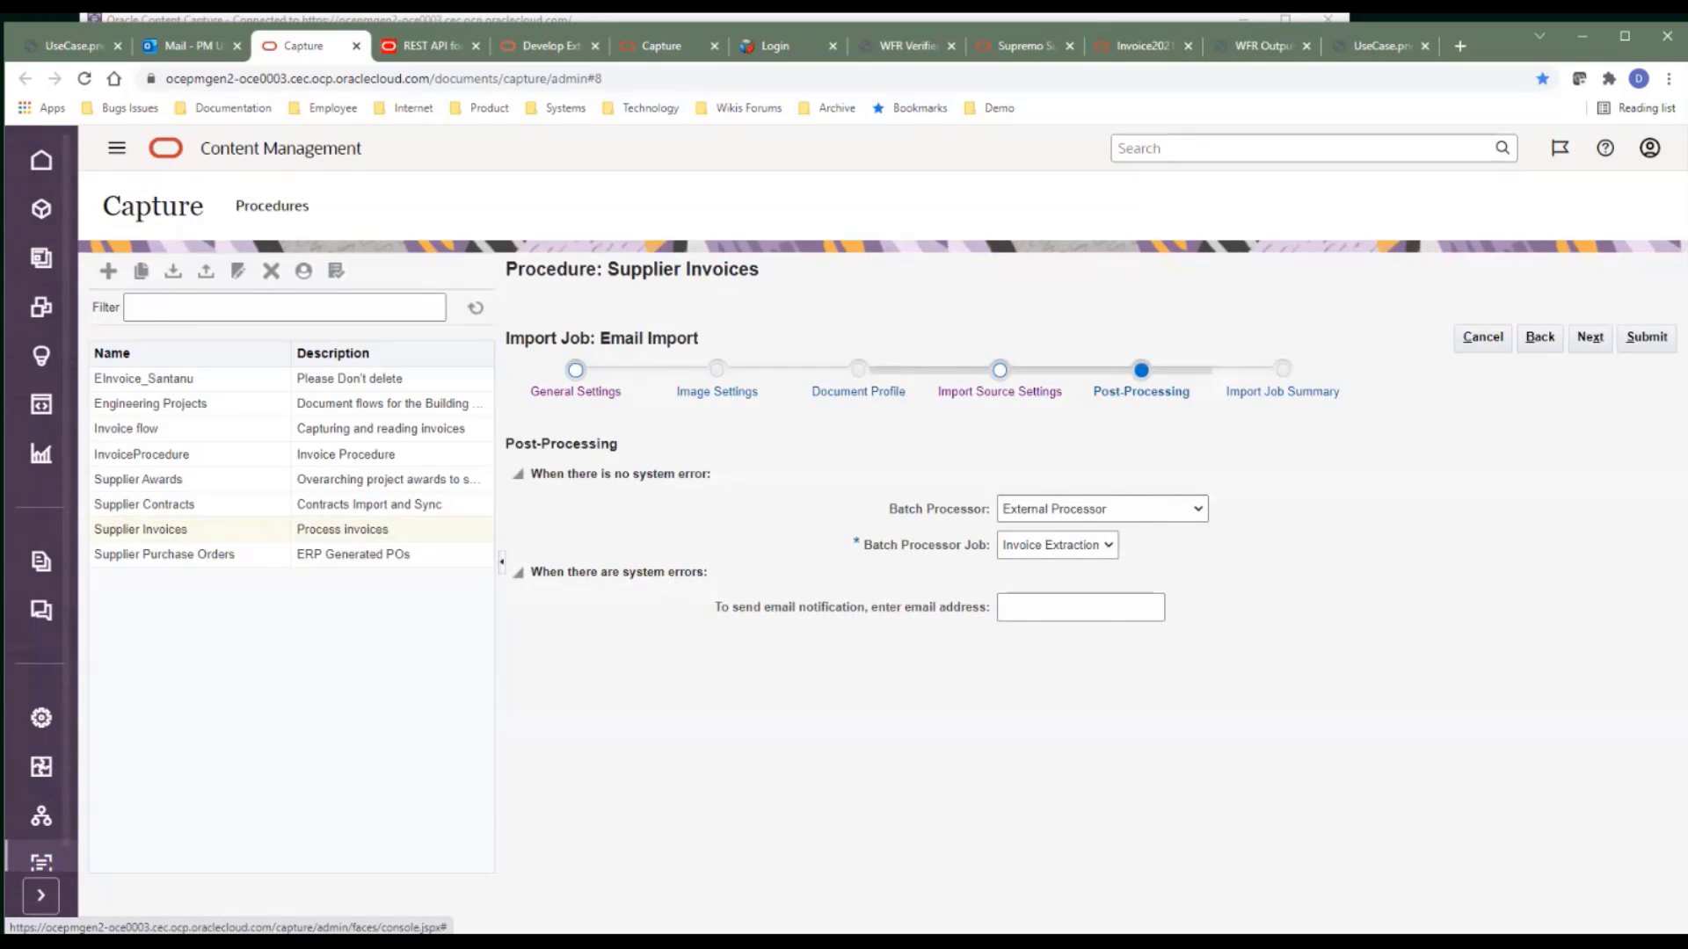
click(1482, 337)
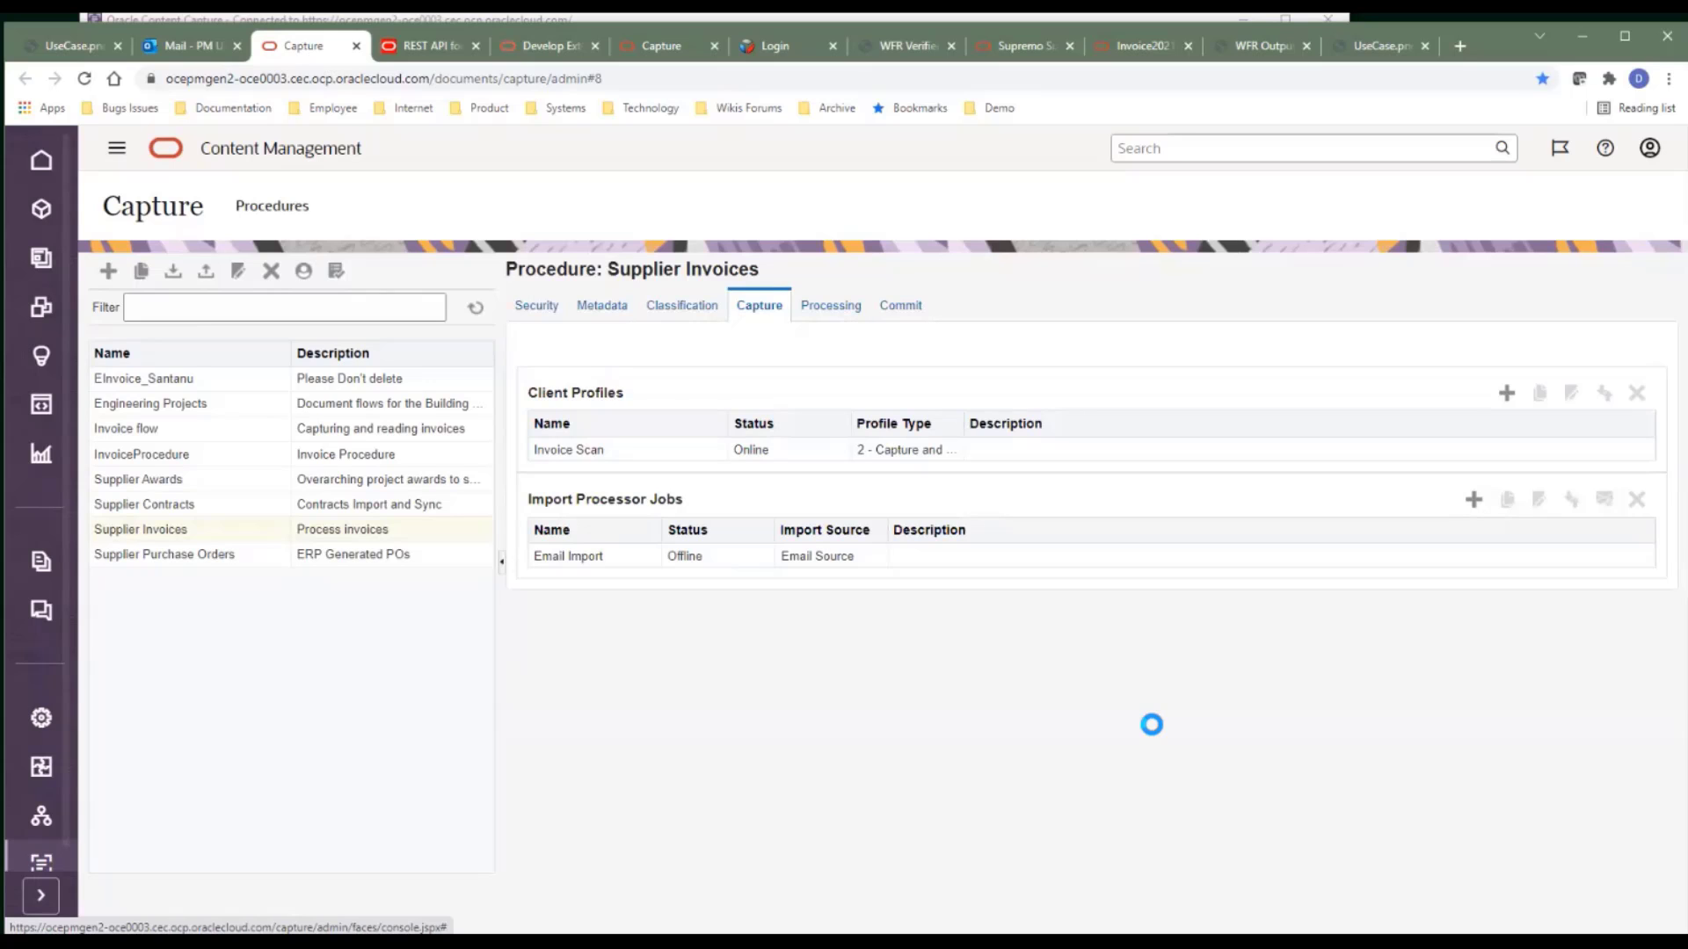
Step: Examine the Invoice Extraction external processor job's document selection and procedure step ID, and compare it with the New Supplier Invoice diagram
scroll(1152, 725, down, 9)
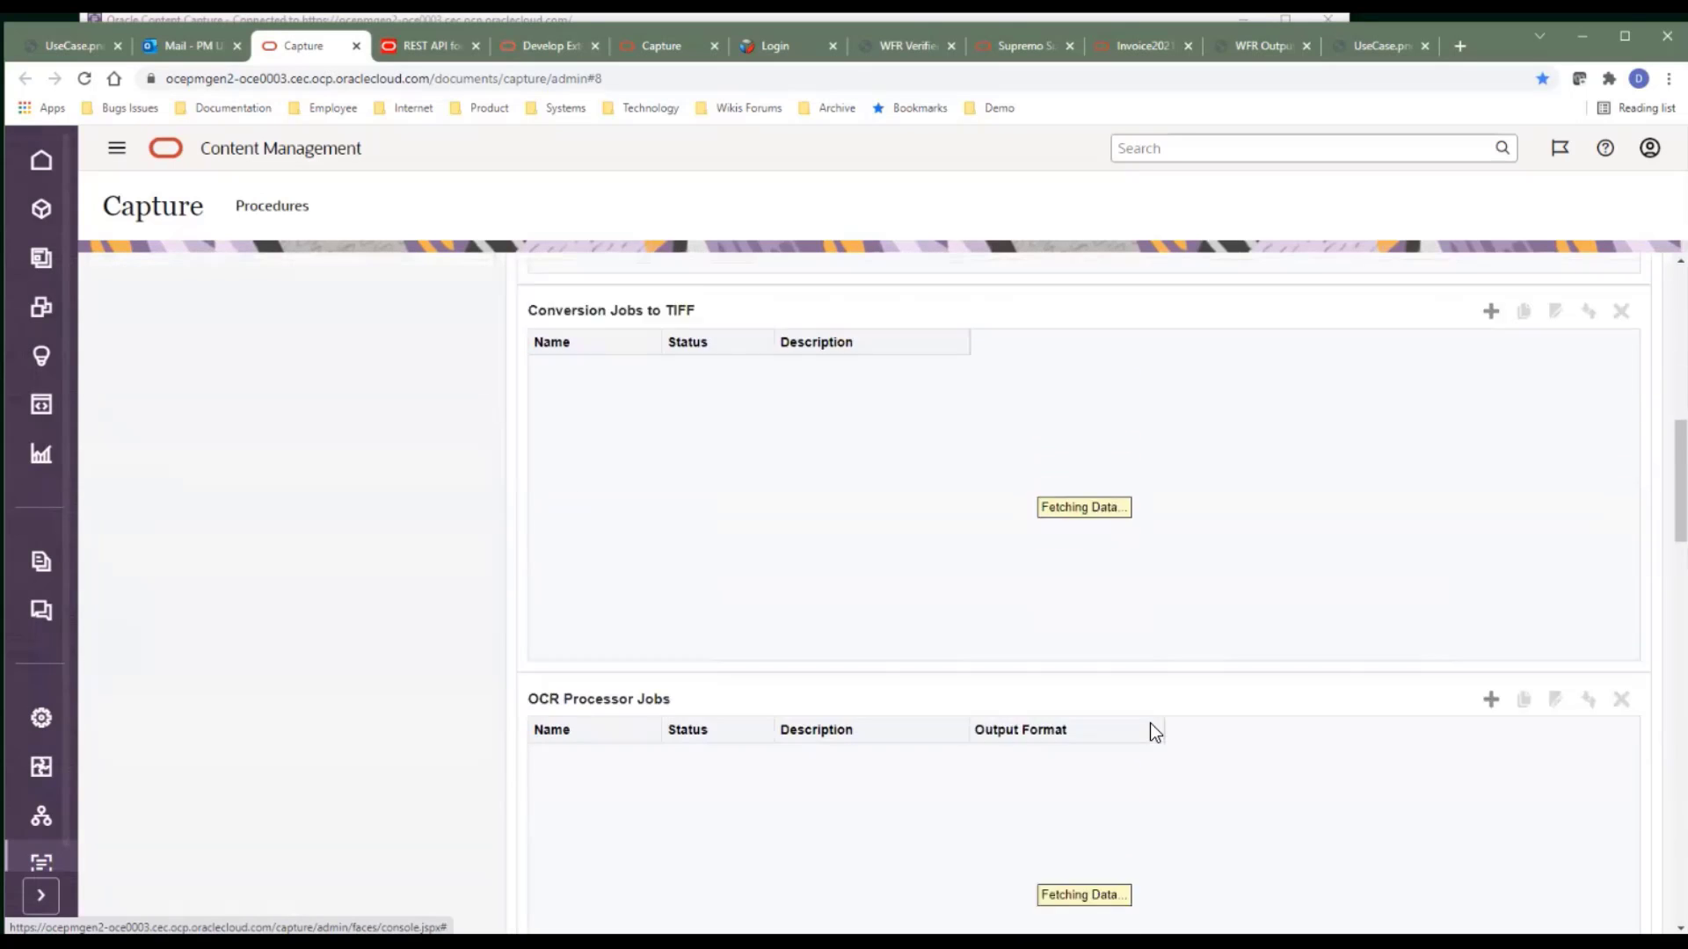
scroll(1150, 722, down, 5)
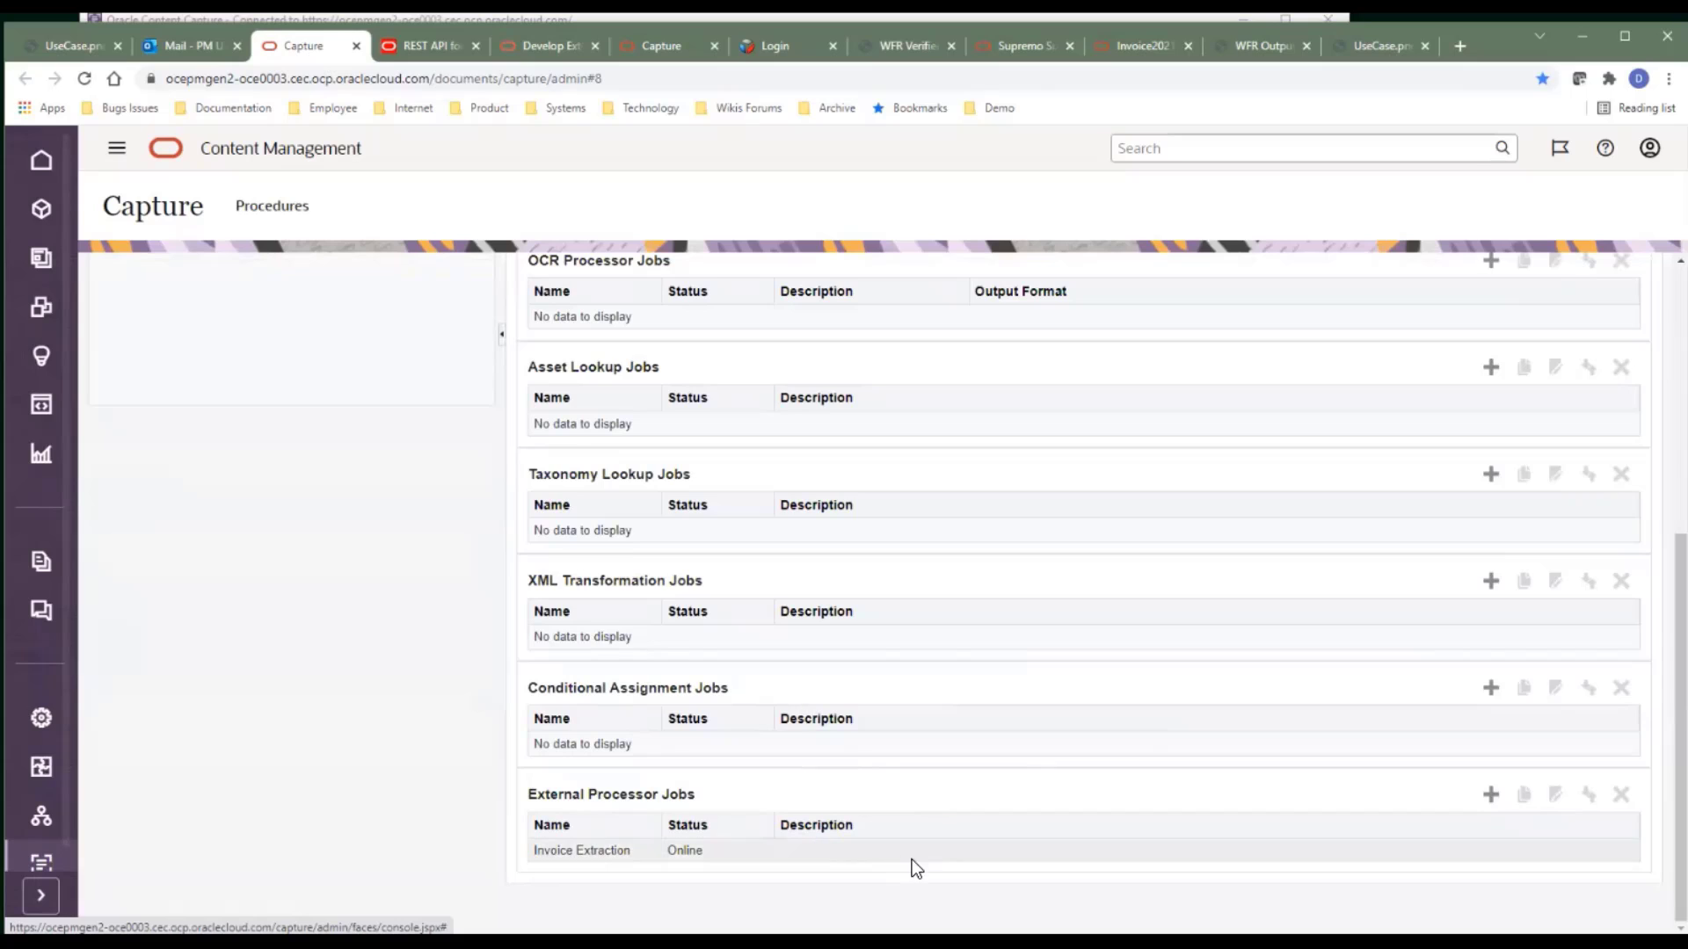
double_click(1081, 849)
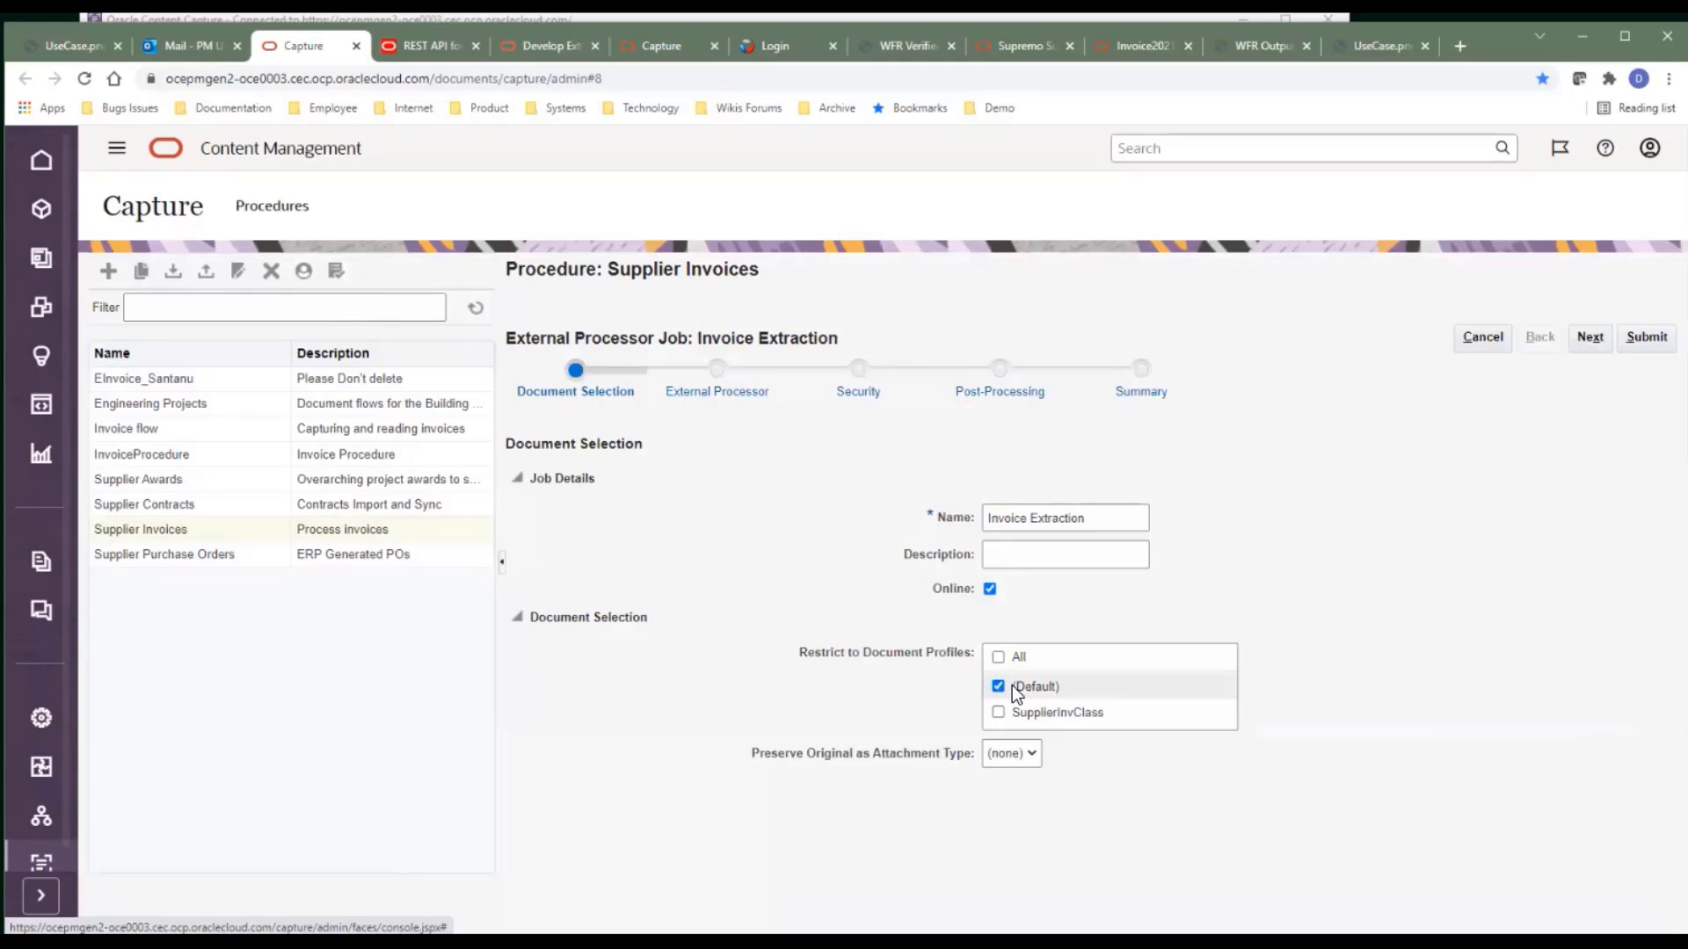
click(686, 397)
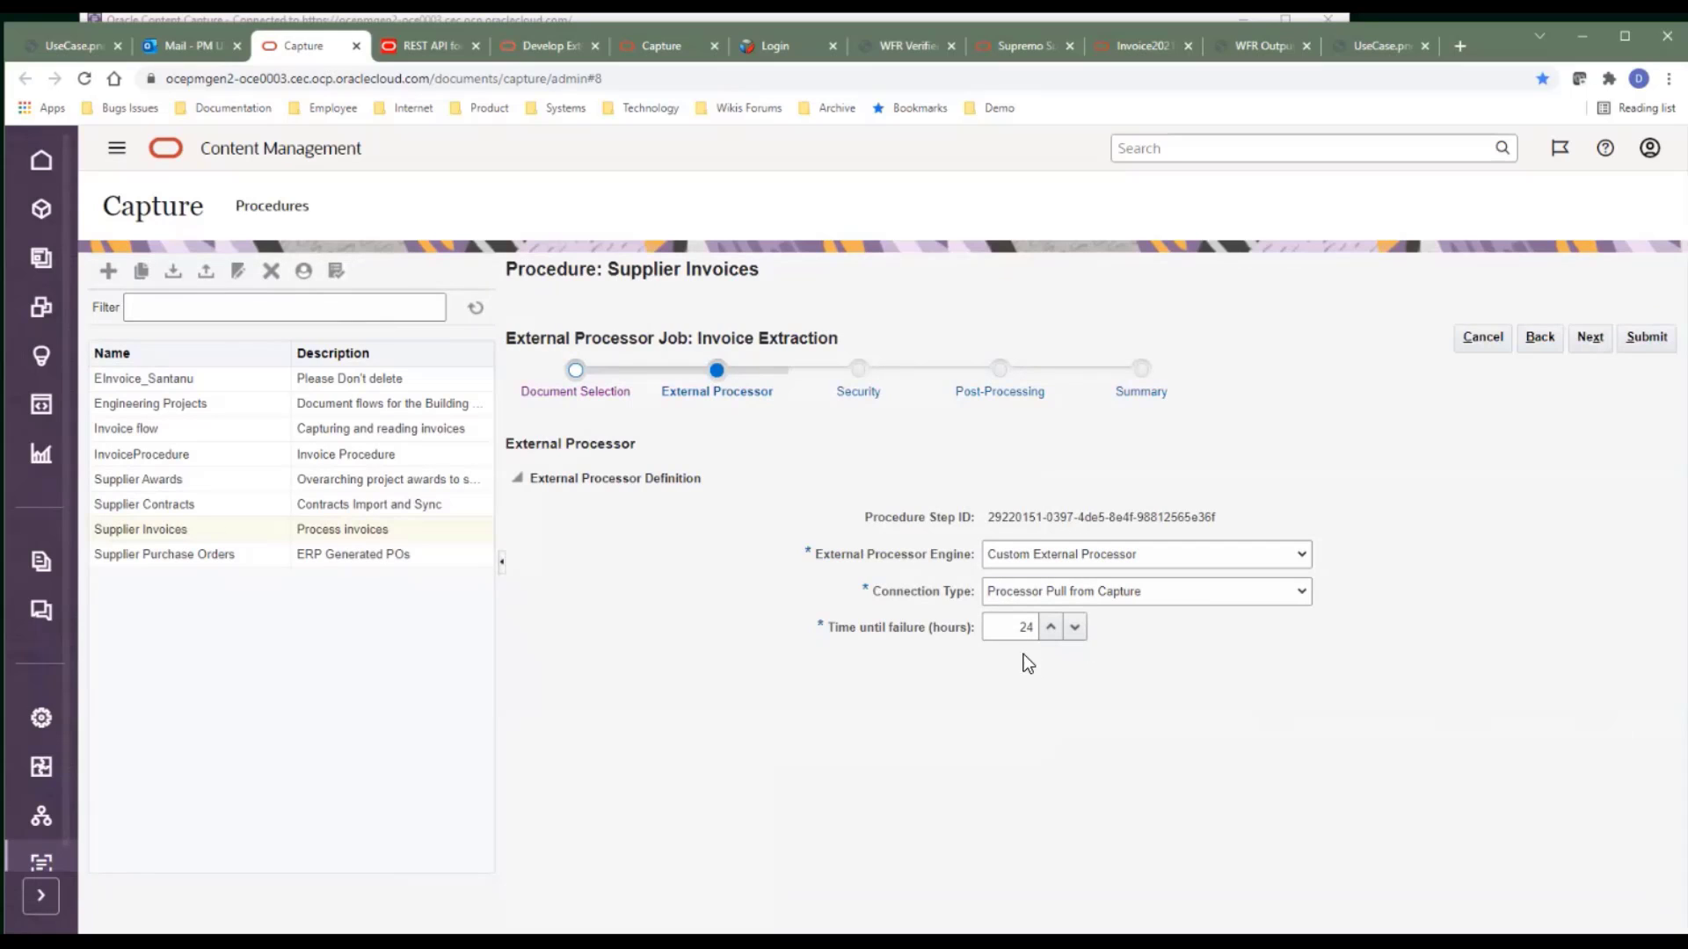
drag(988, 515, 1220, 517)
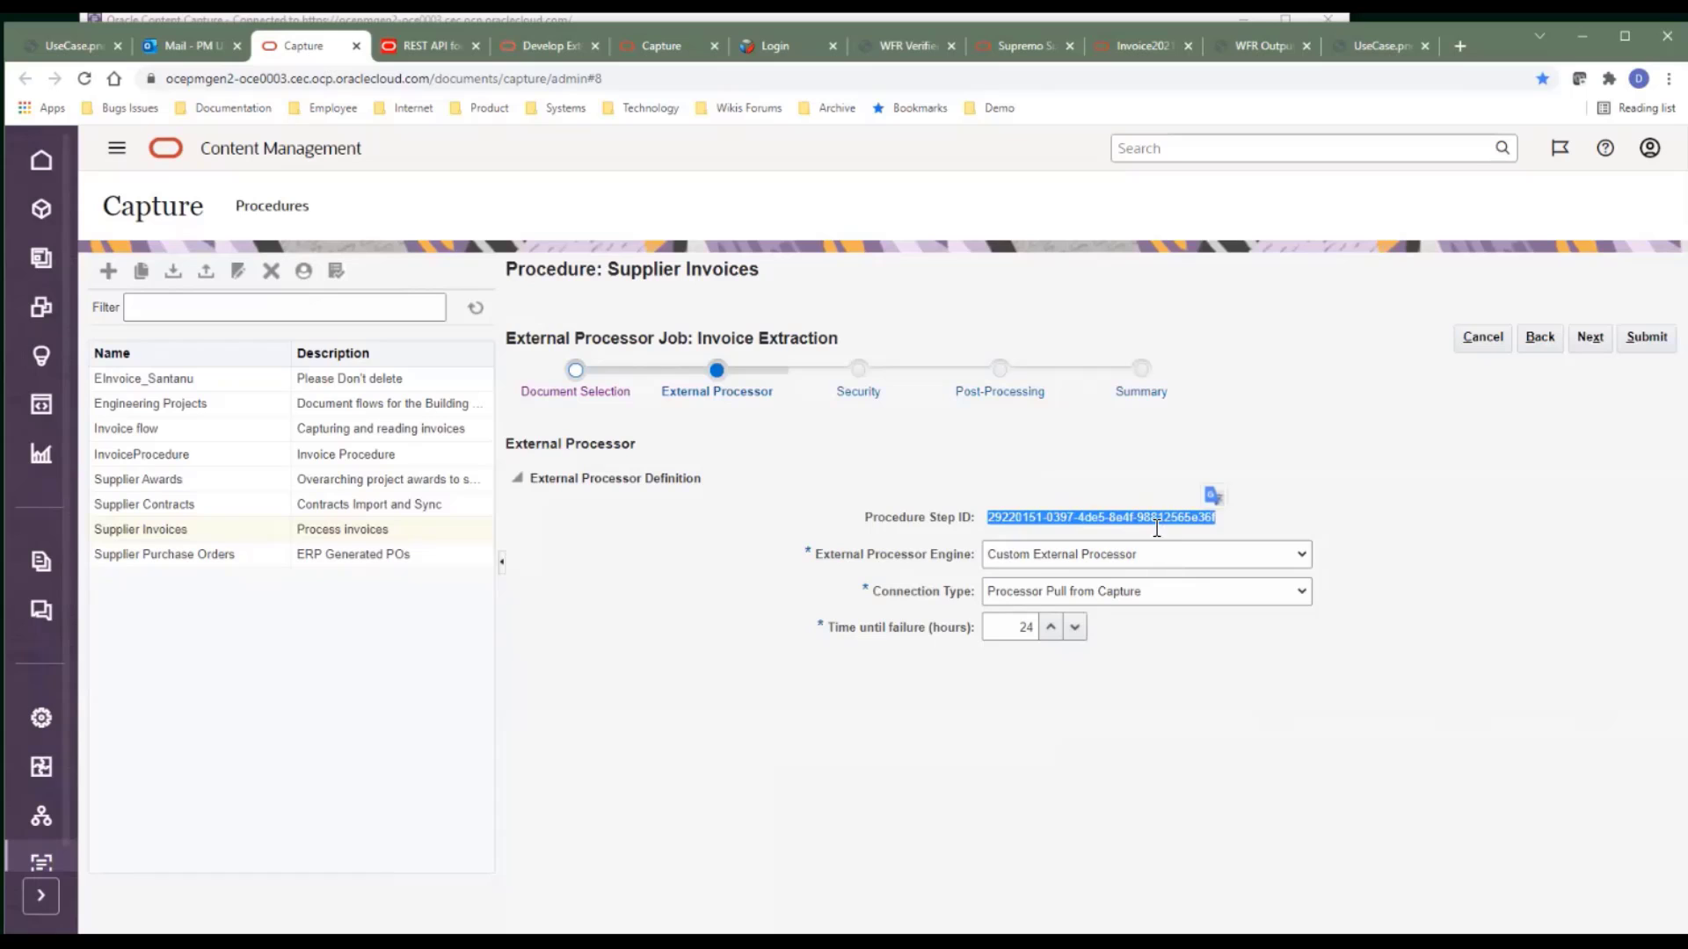
click(70, 46)
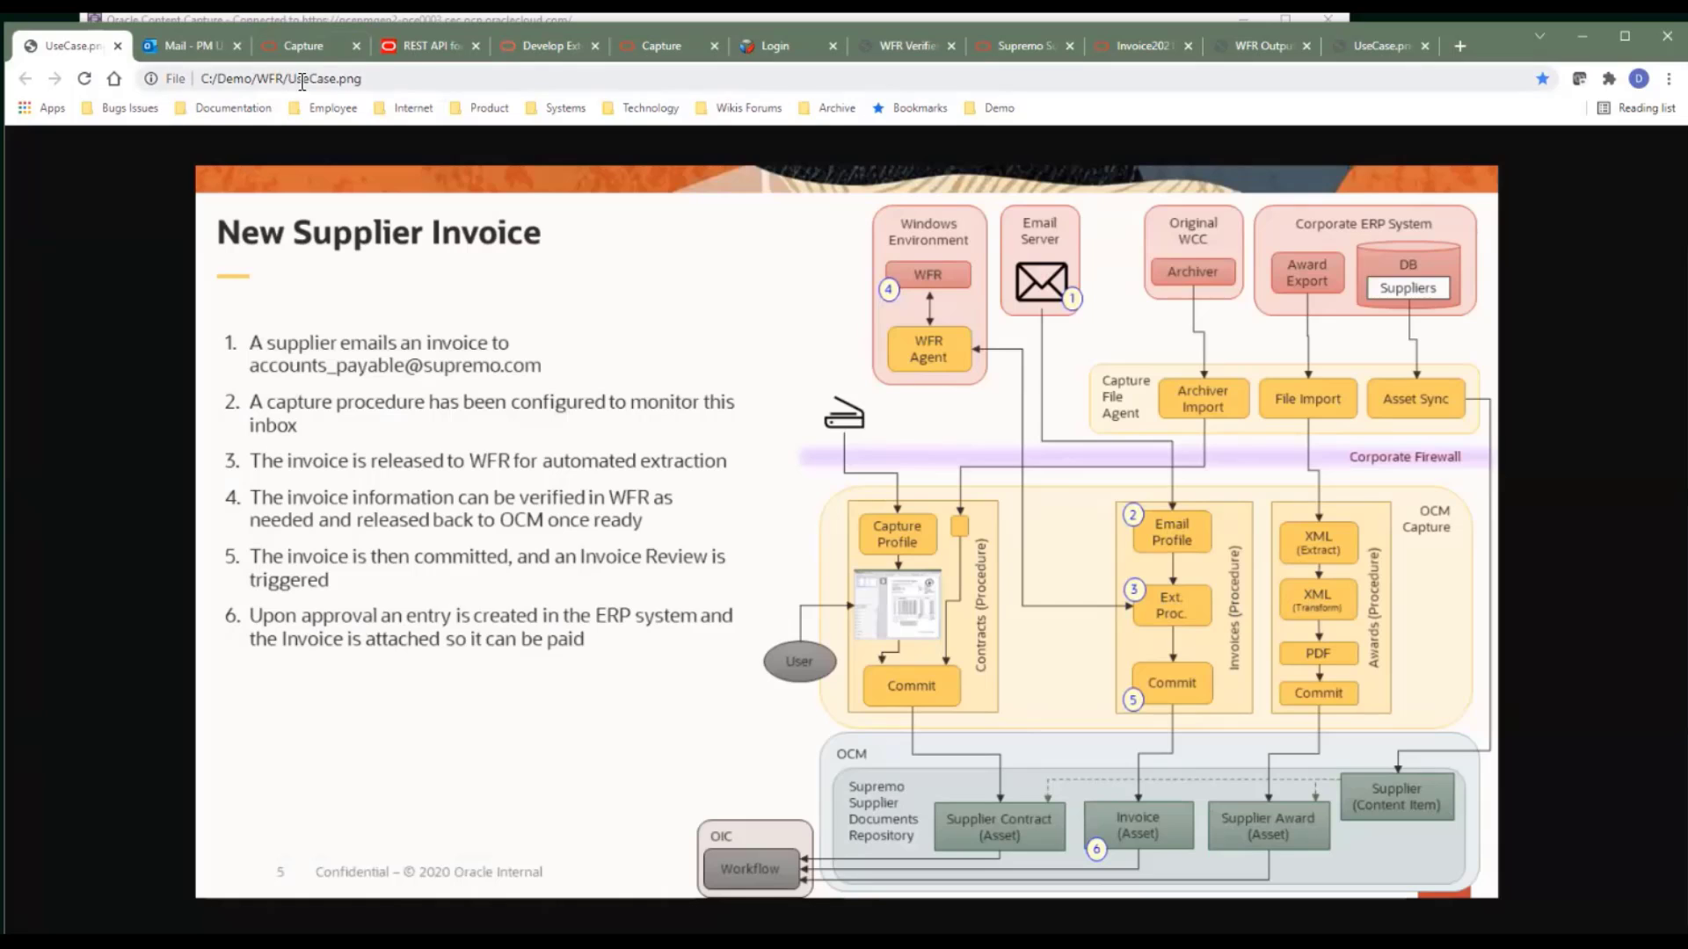
click(297, 48)
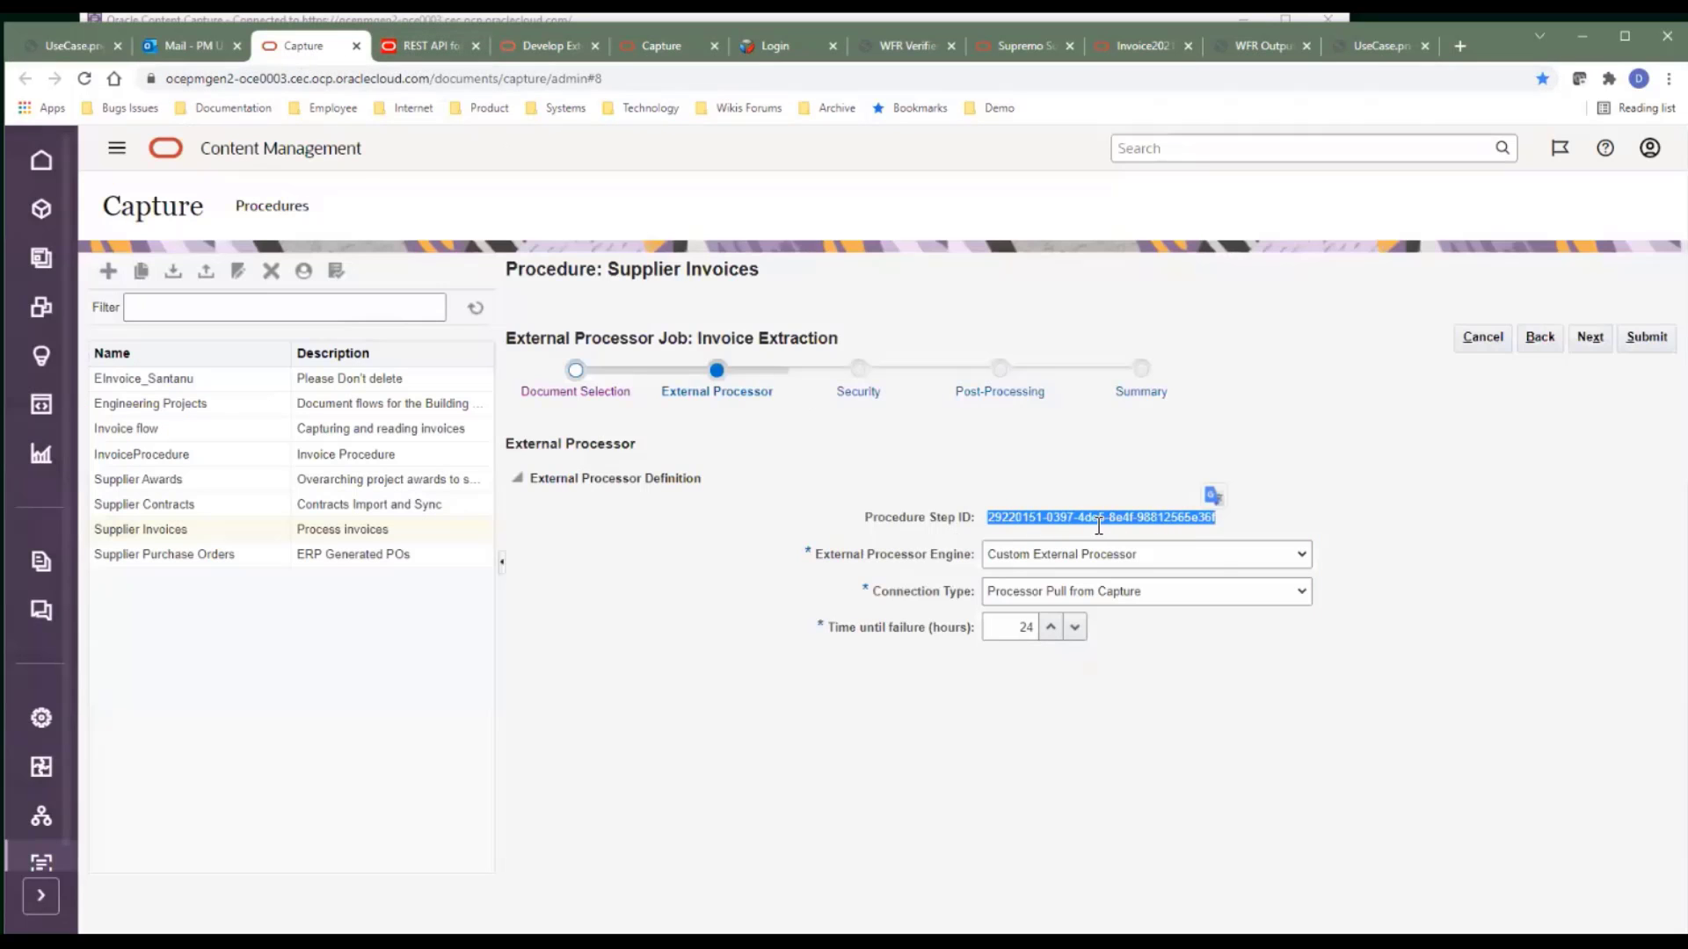
Step: Look through the Steps, Documents and Attachments tasks in the REST API for Content Capture documentation
click(410, 49)
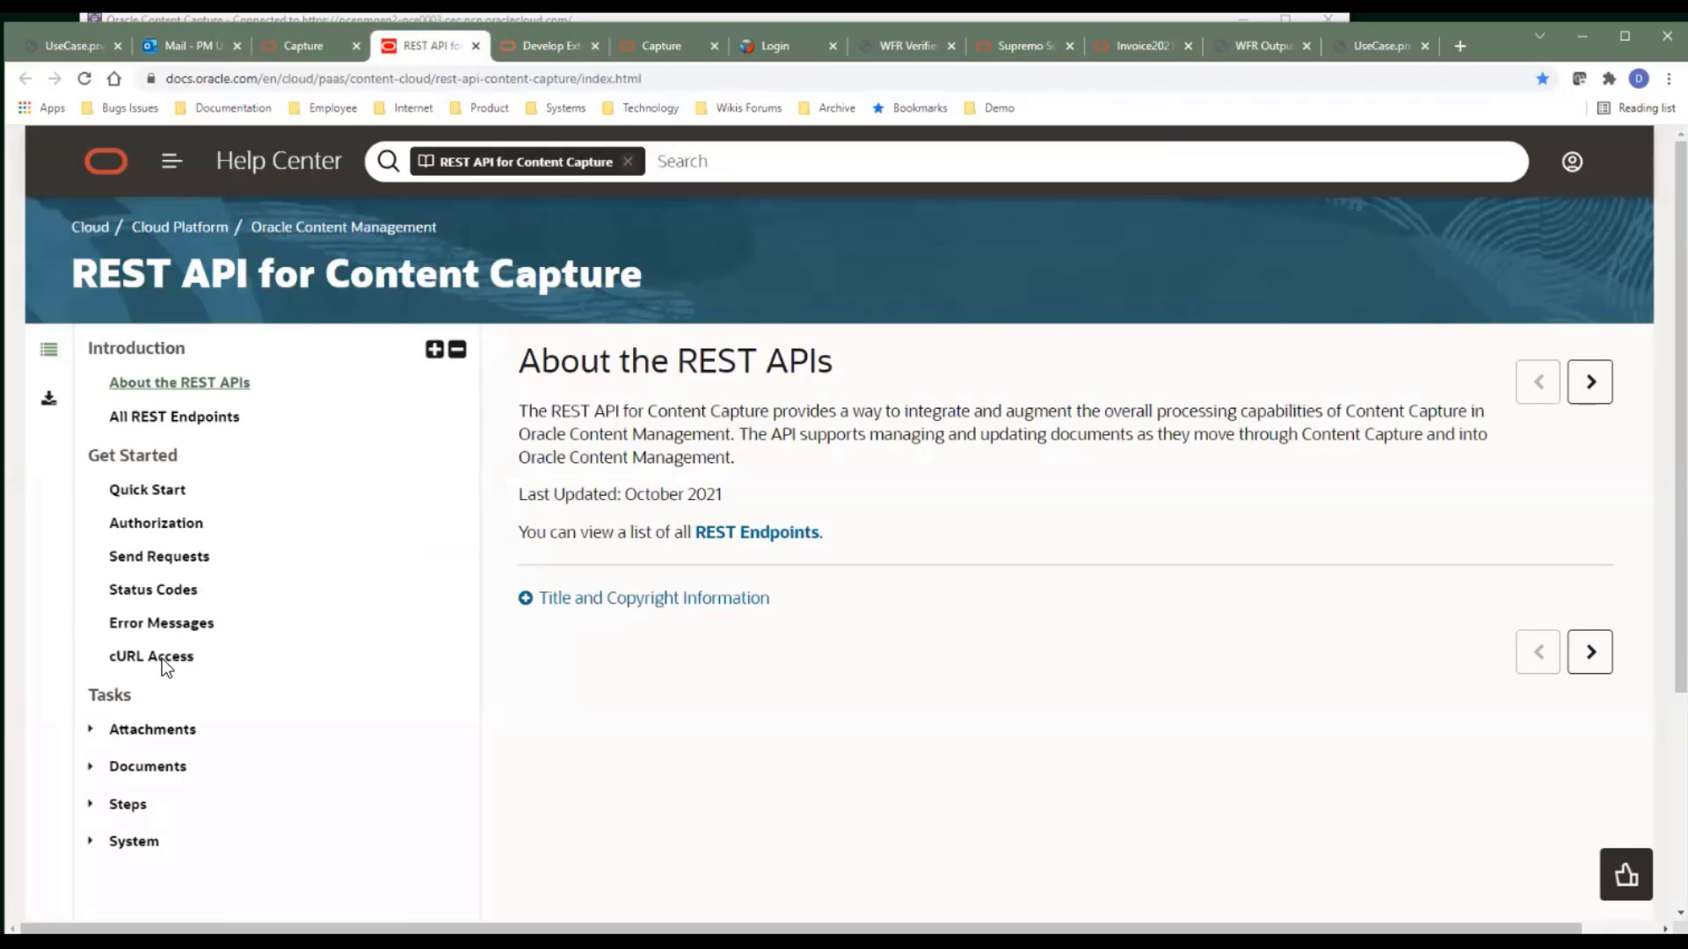
click(93, 806)
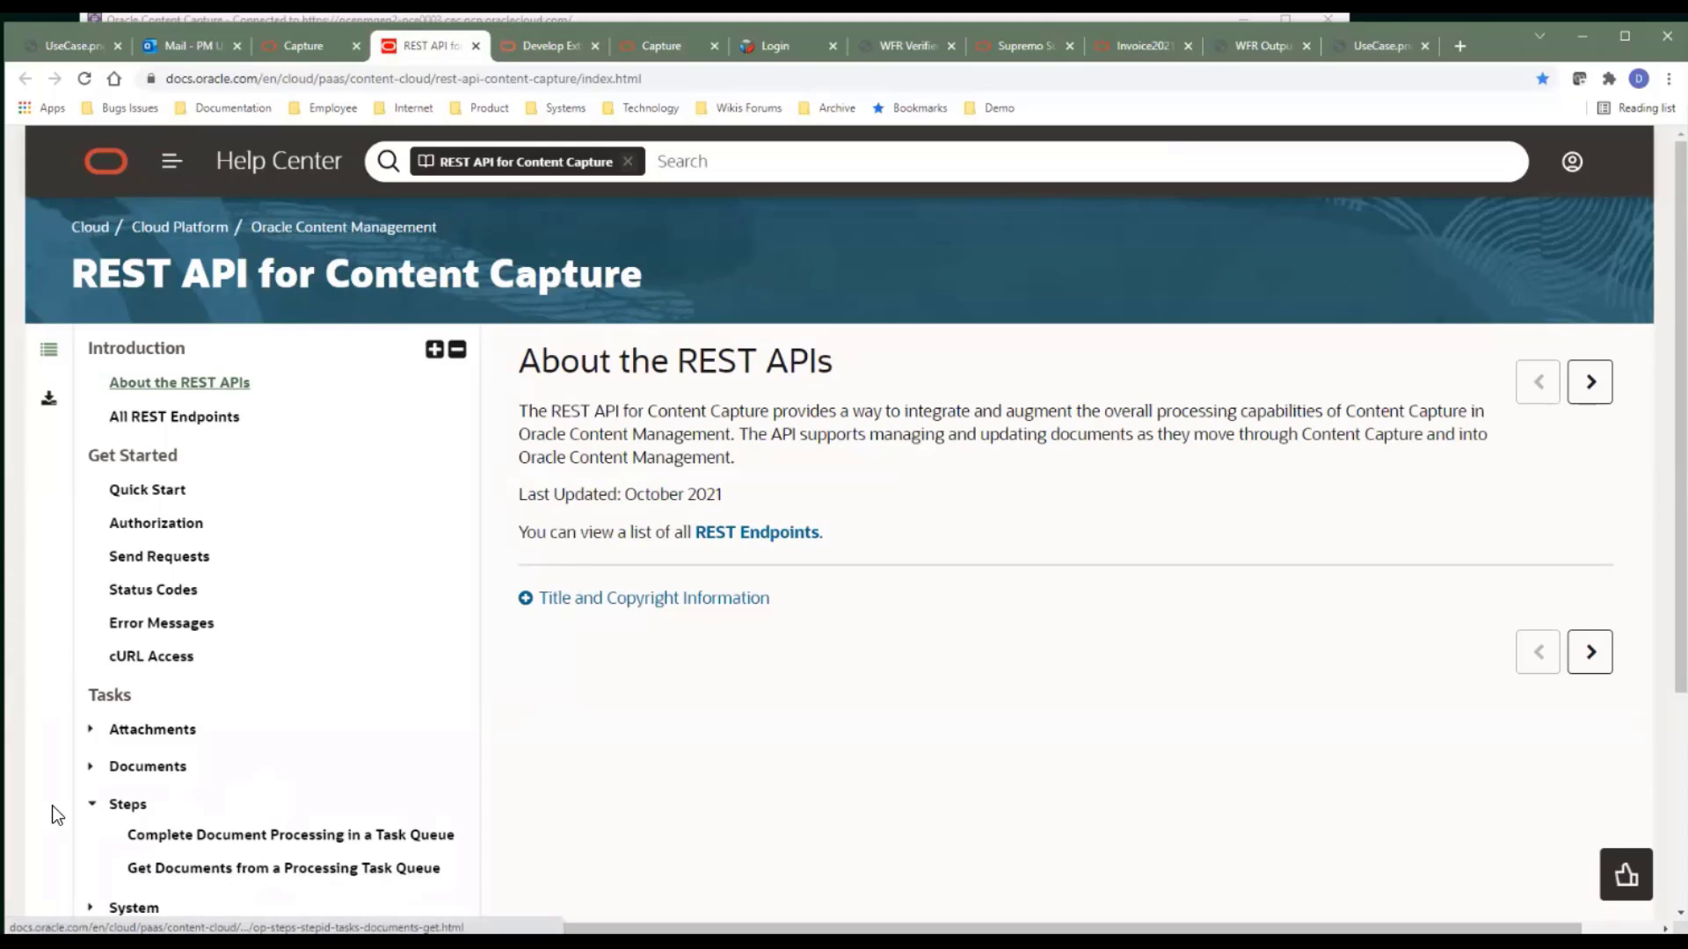
click(90, 767)
scroll(351, 734, down, 2)
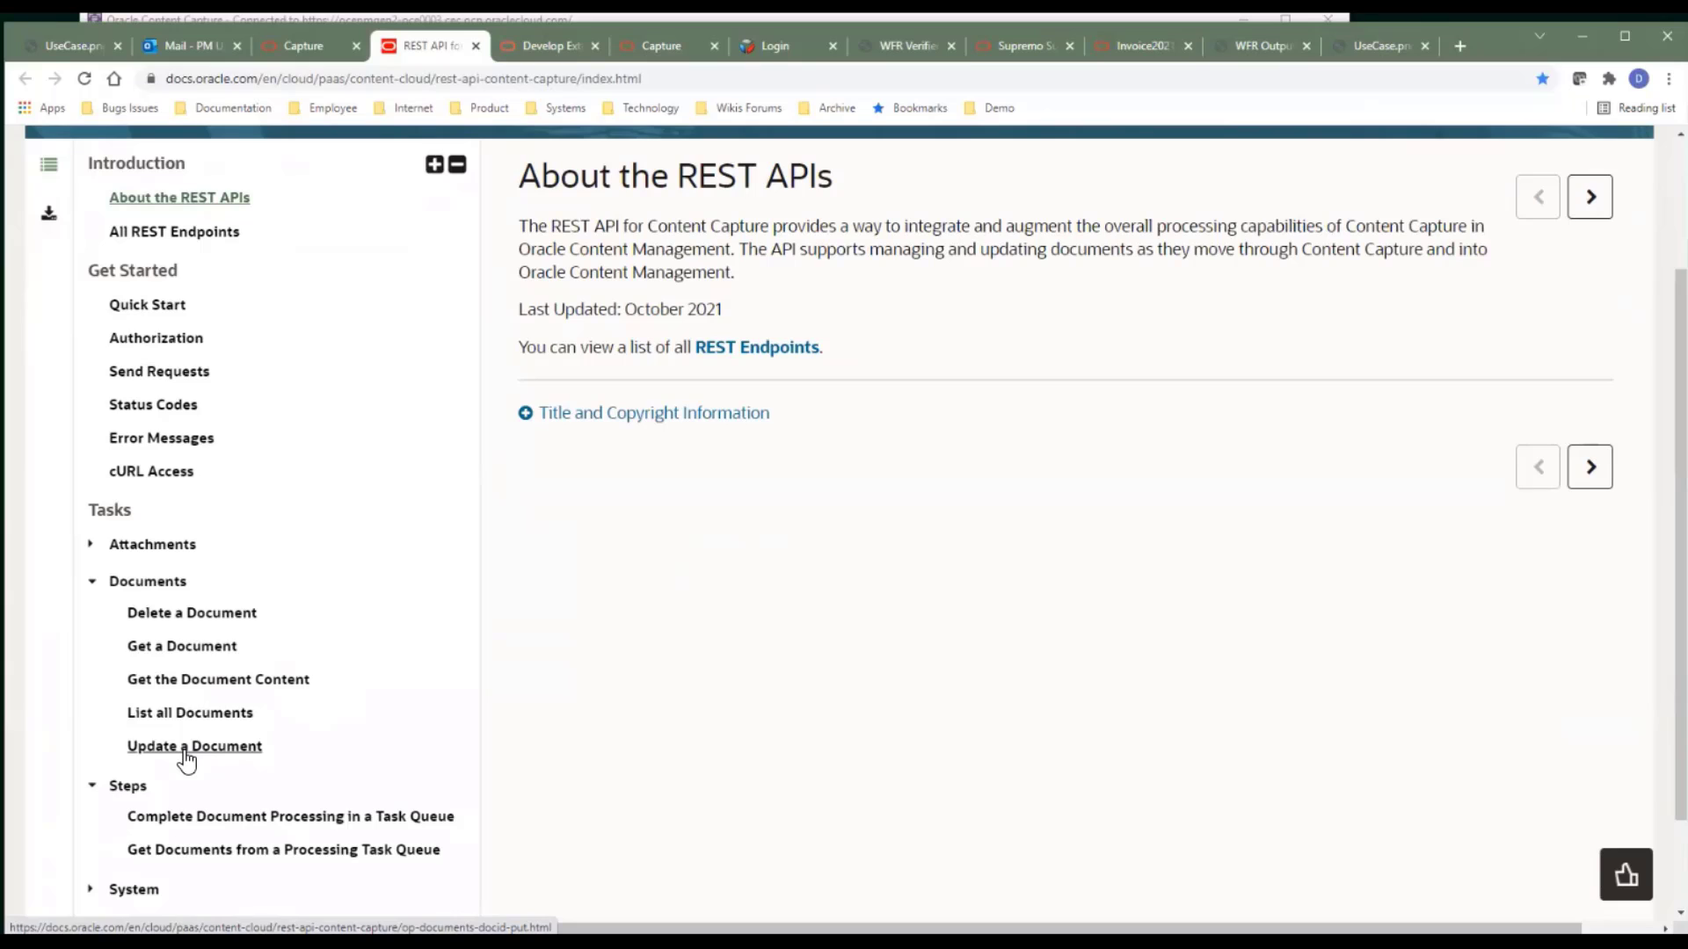
click(91, 545)
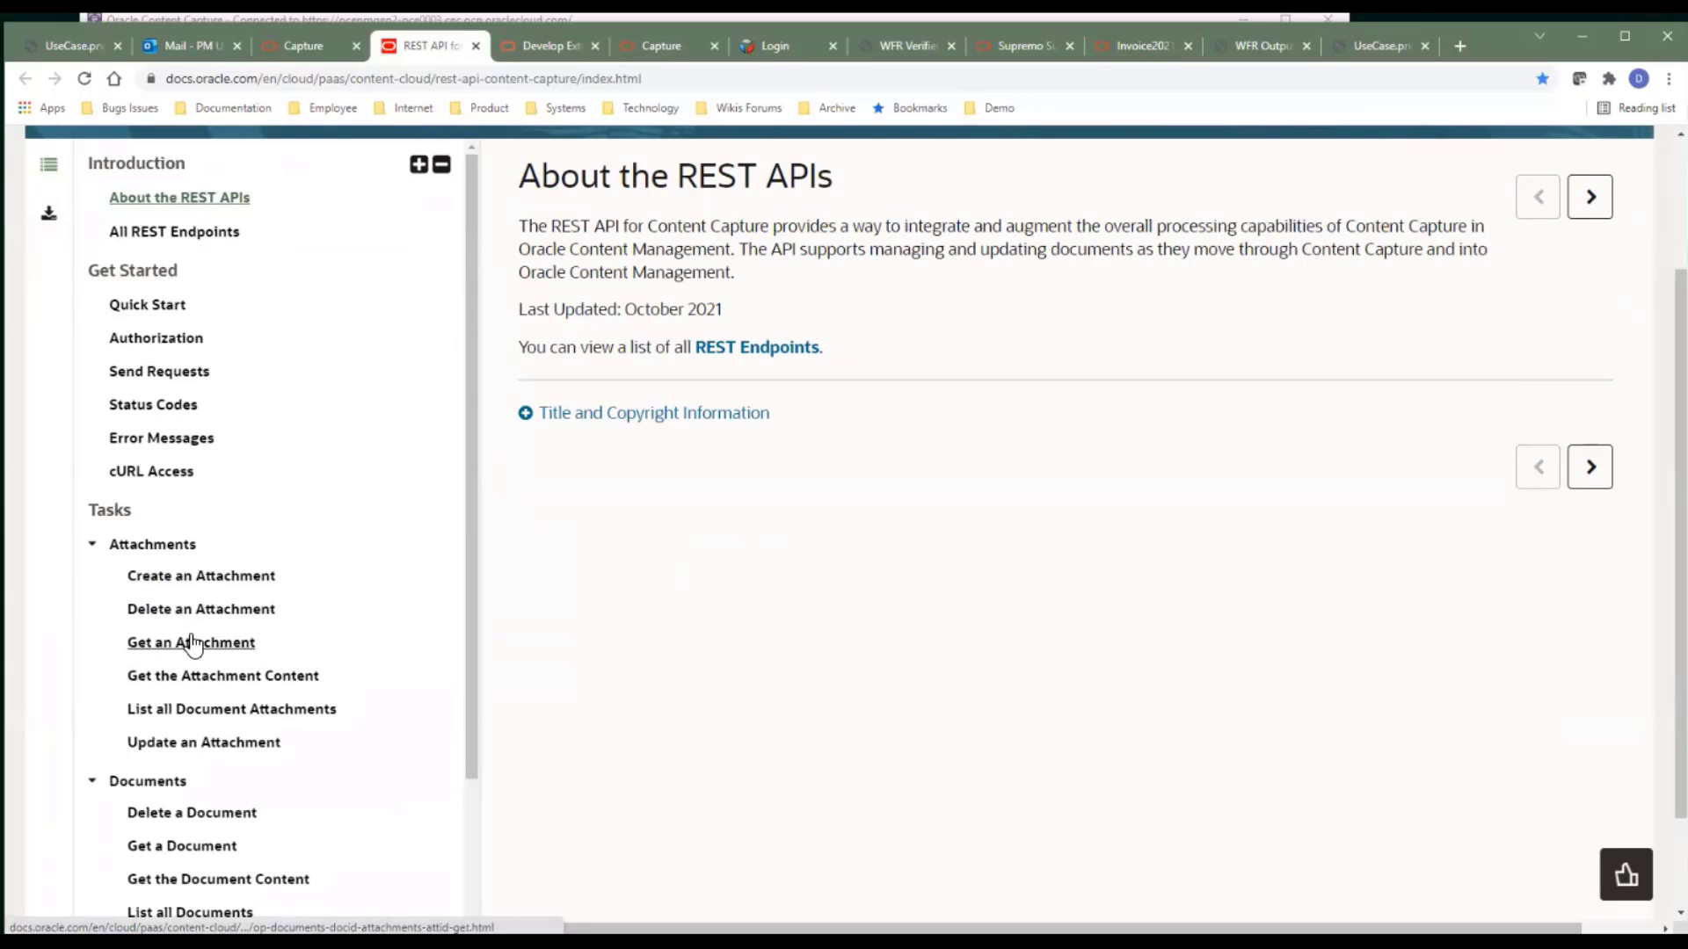
scroll(211, 686, down, 2)
scroll(215, 671, up, 2)
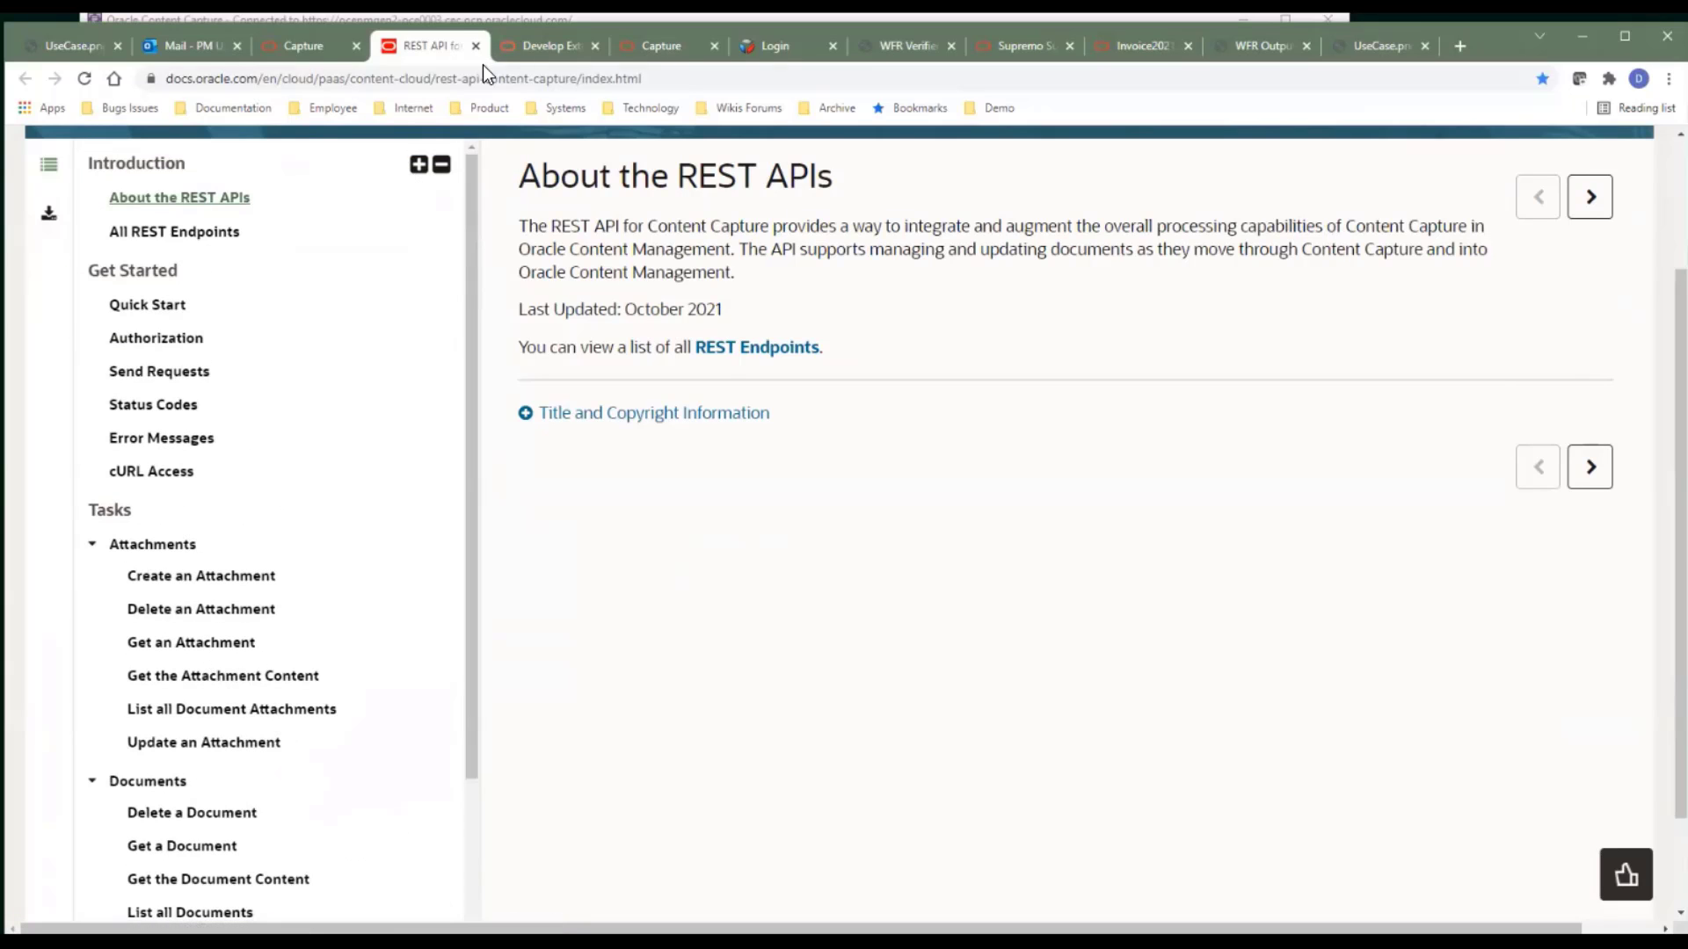
Step: Read the Develop External Processors chapter in the Oracle Content Management integration documentation
click(548, 48)
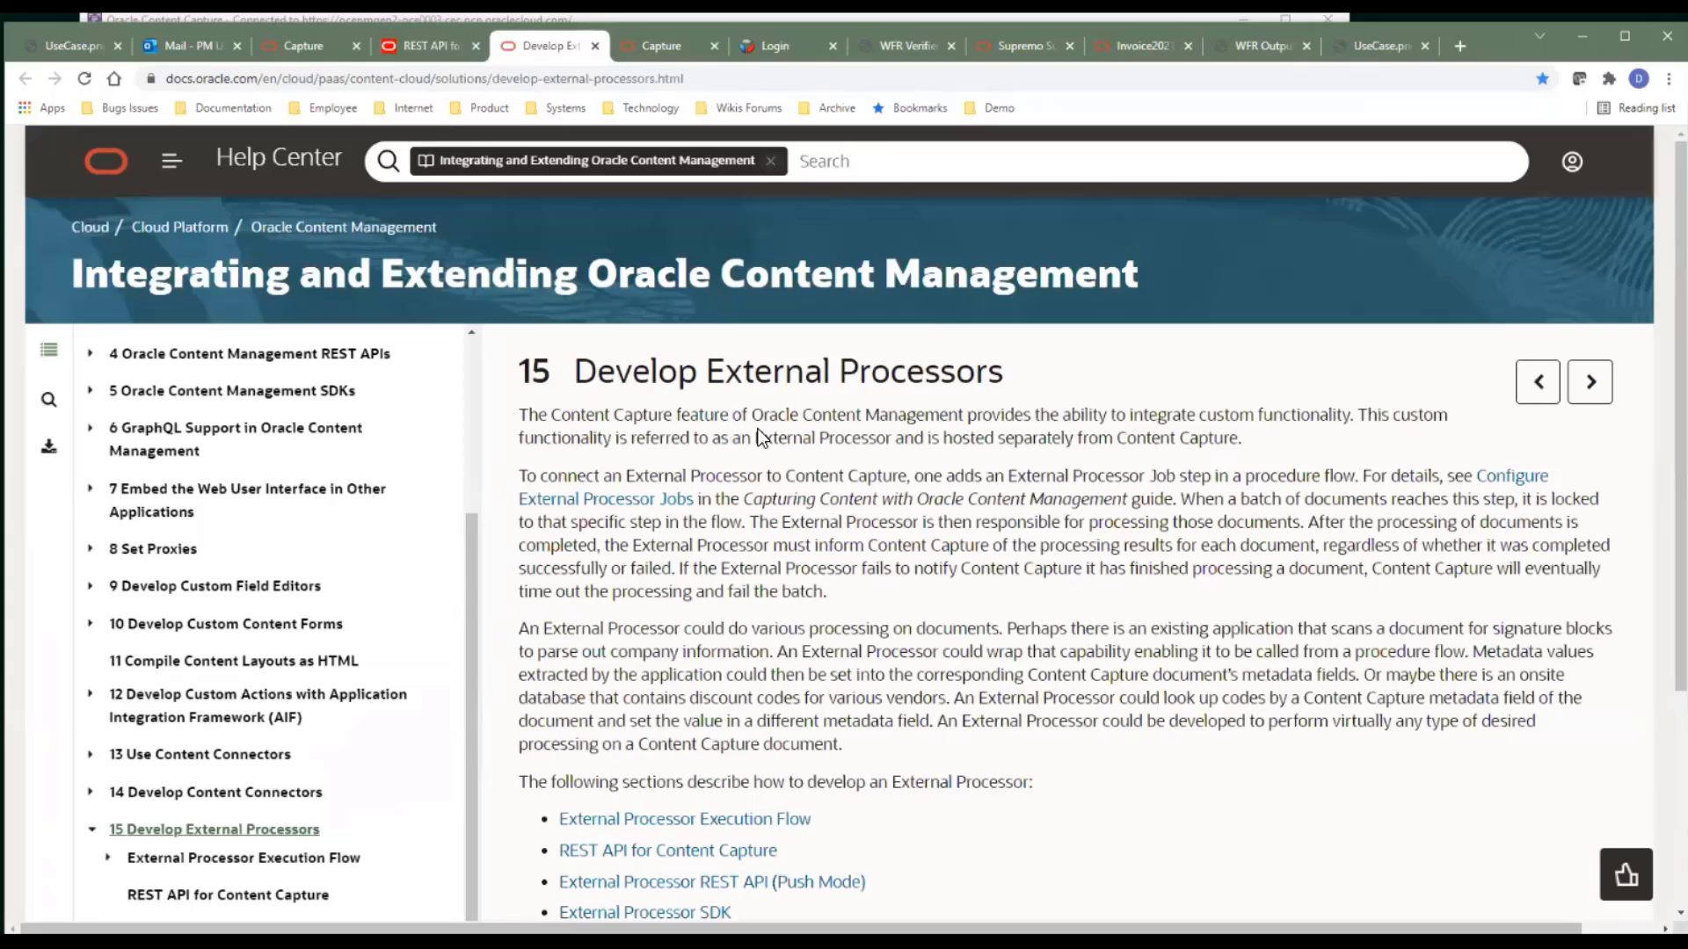
scroll(765, 369, down, 4)
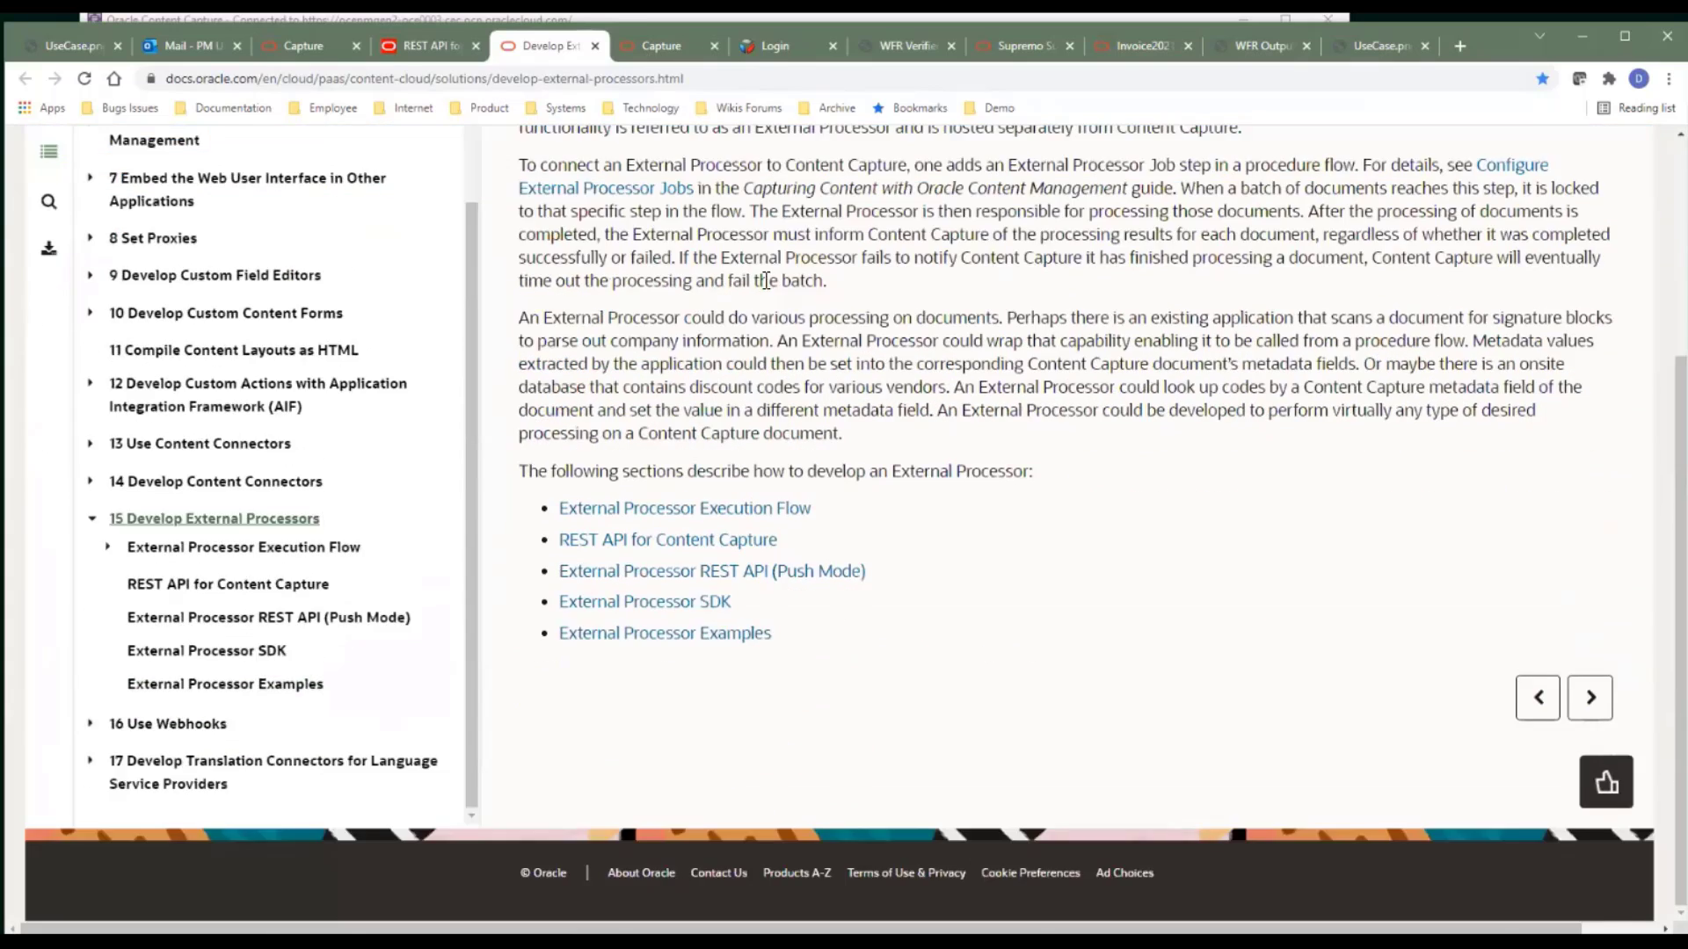
scroll(655, 701, up, 2)
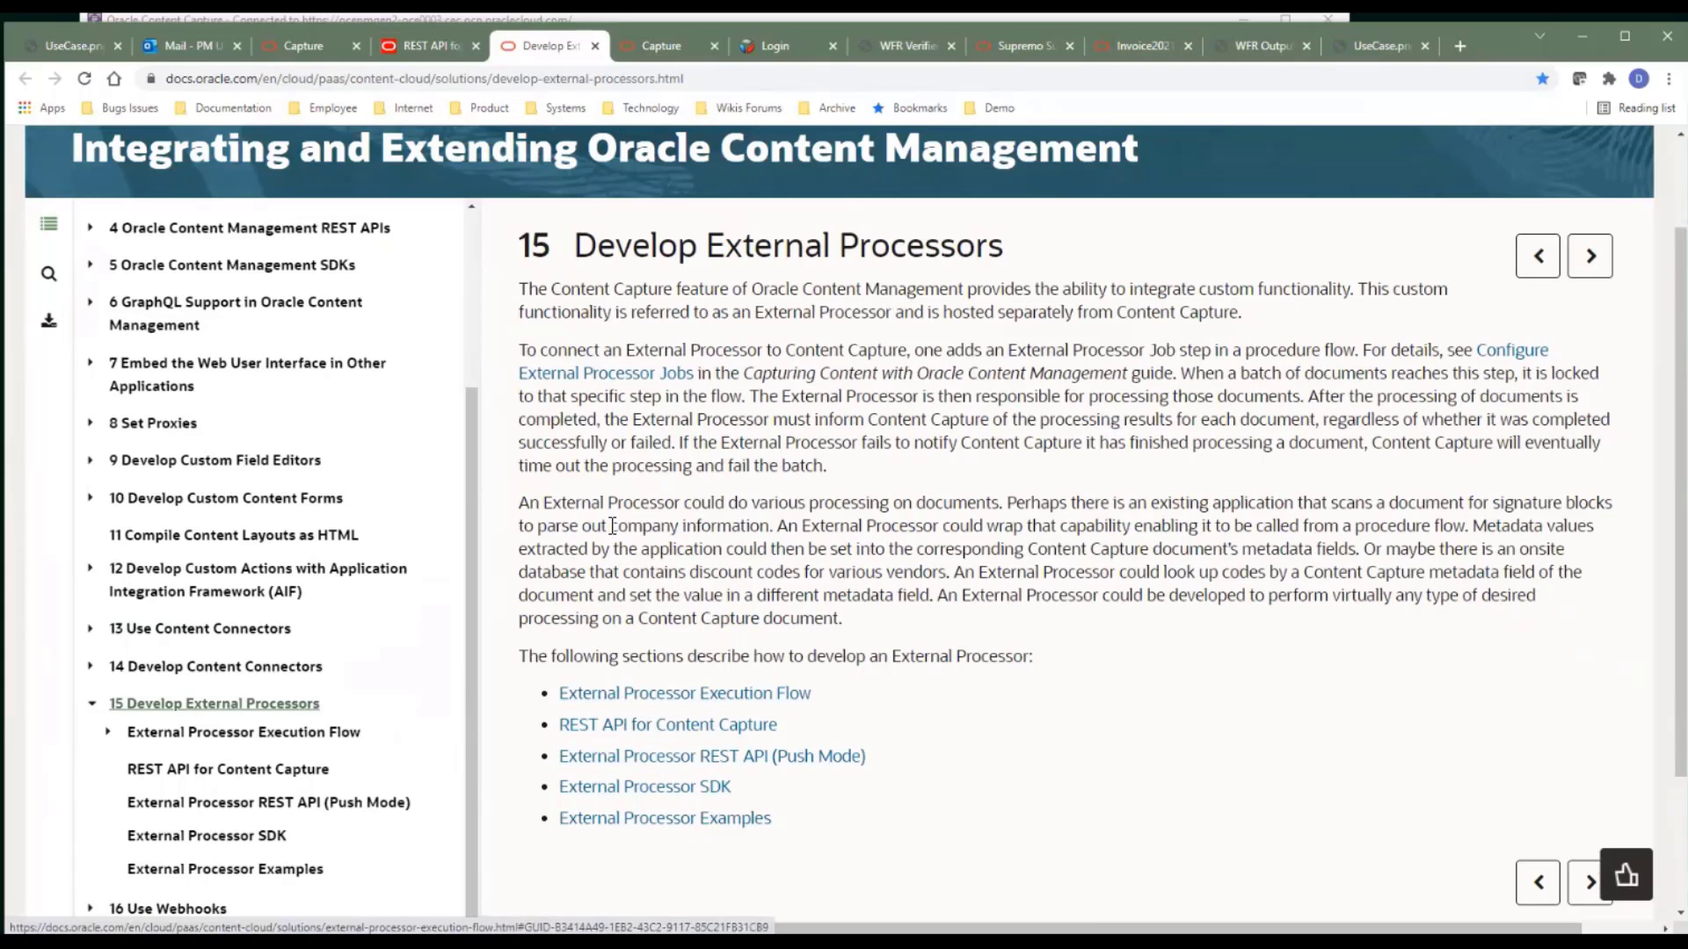
Step: Check the WFR Agent in the New Supplier Invoice diagram and sign in to the WebCenter Forms Recognition Agent with the prefilled credentials
click(650, 45)
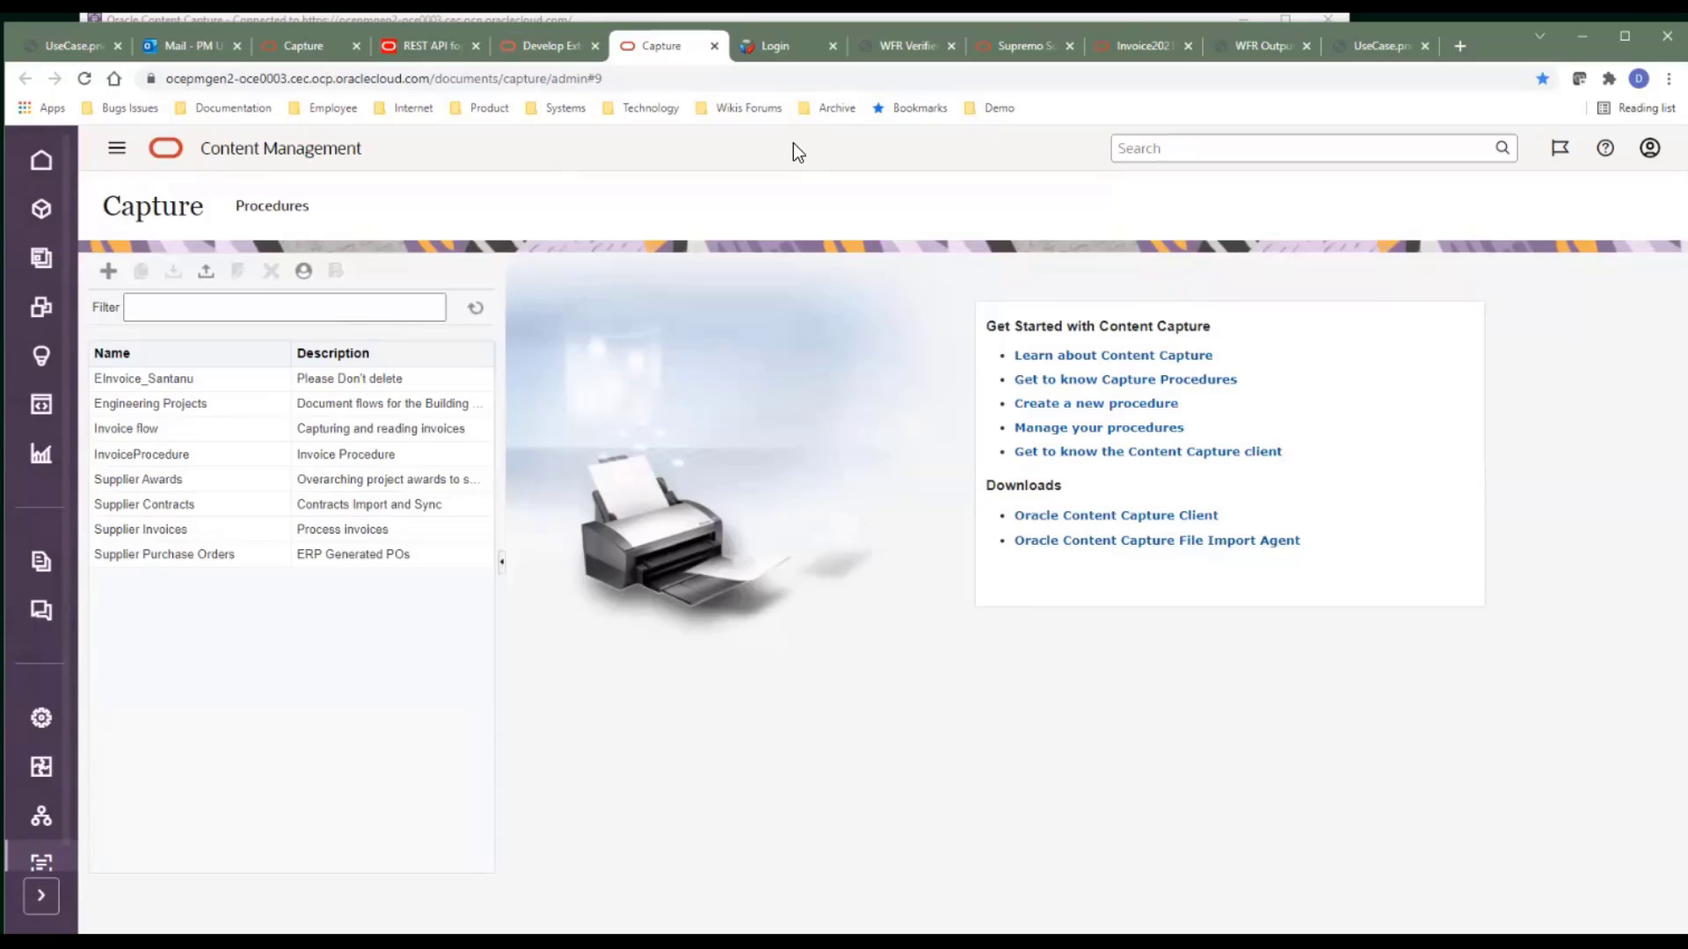
click(88, 45)
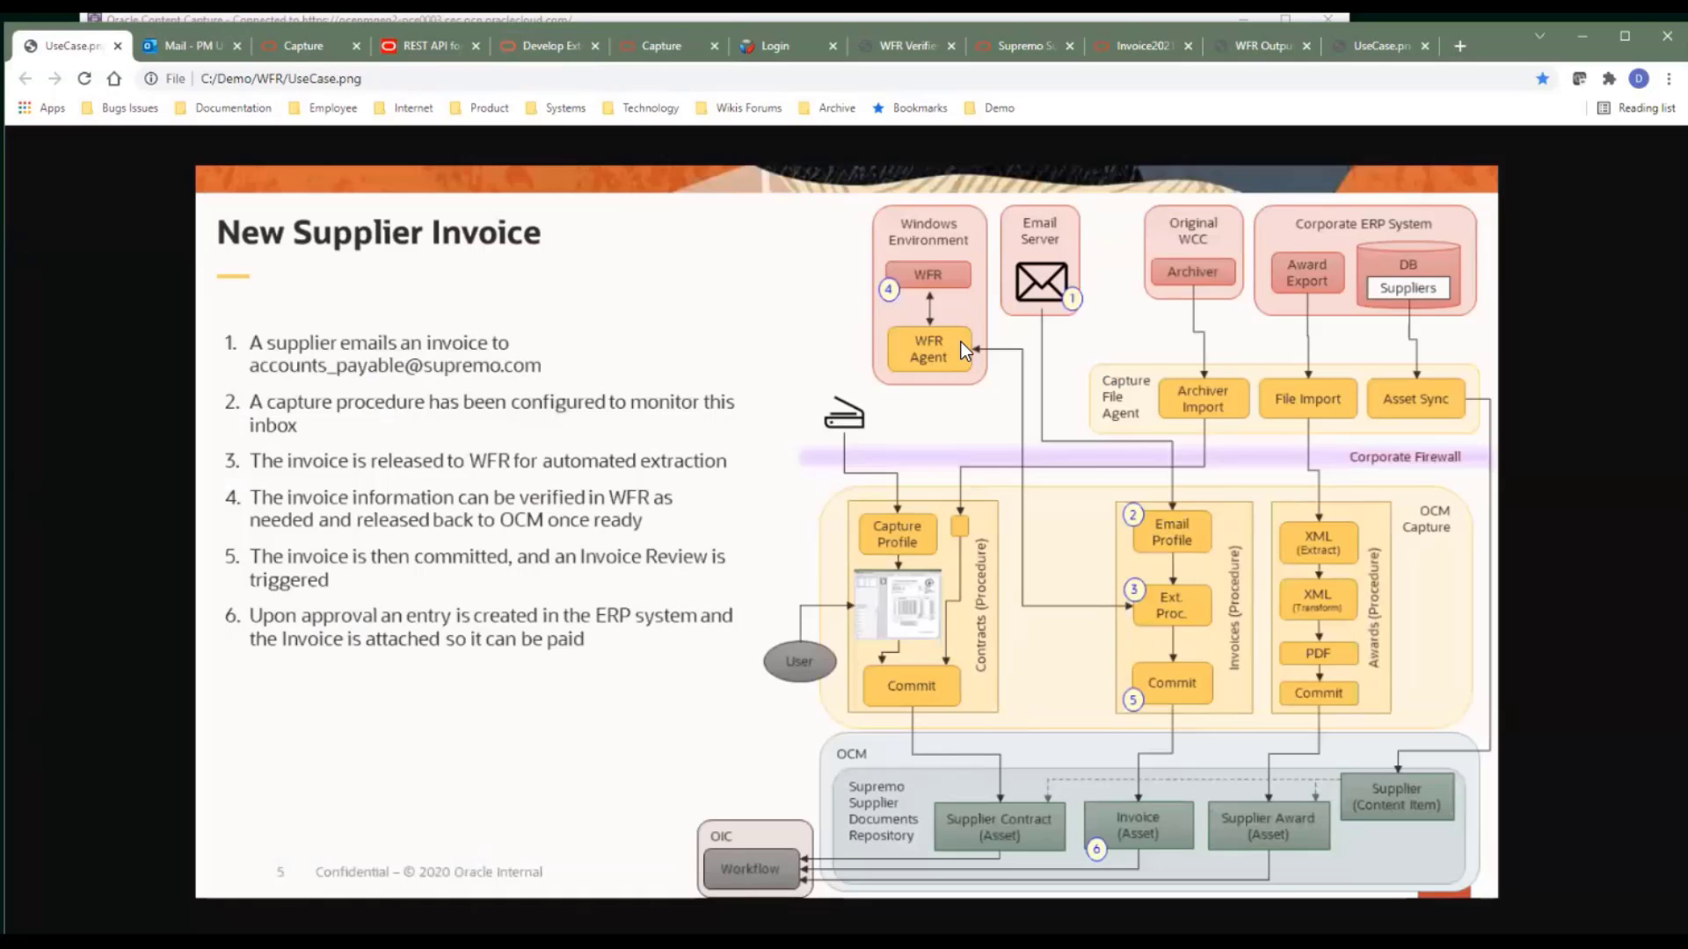
click(763, 45)
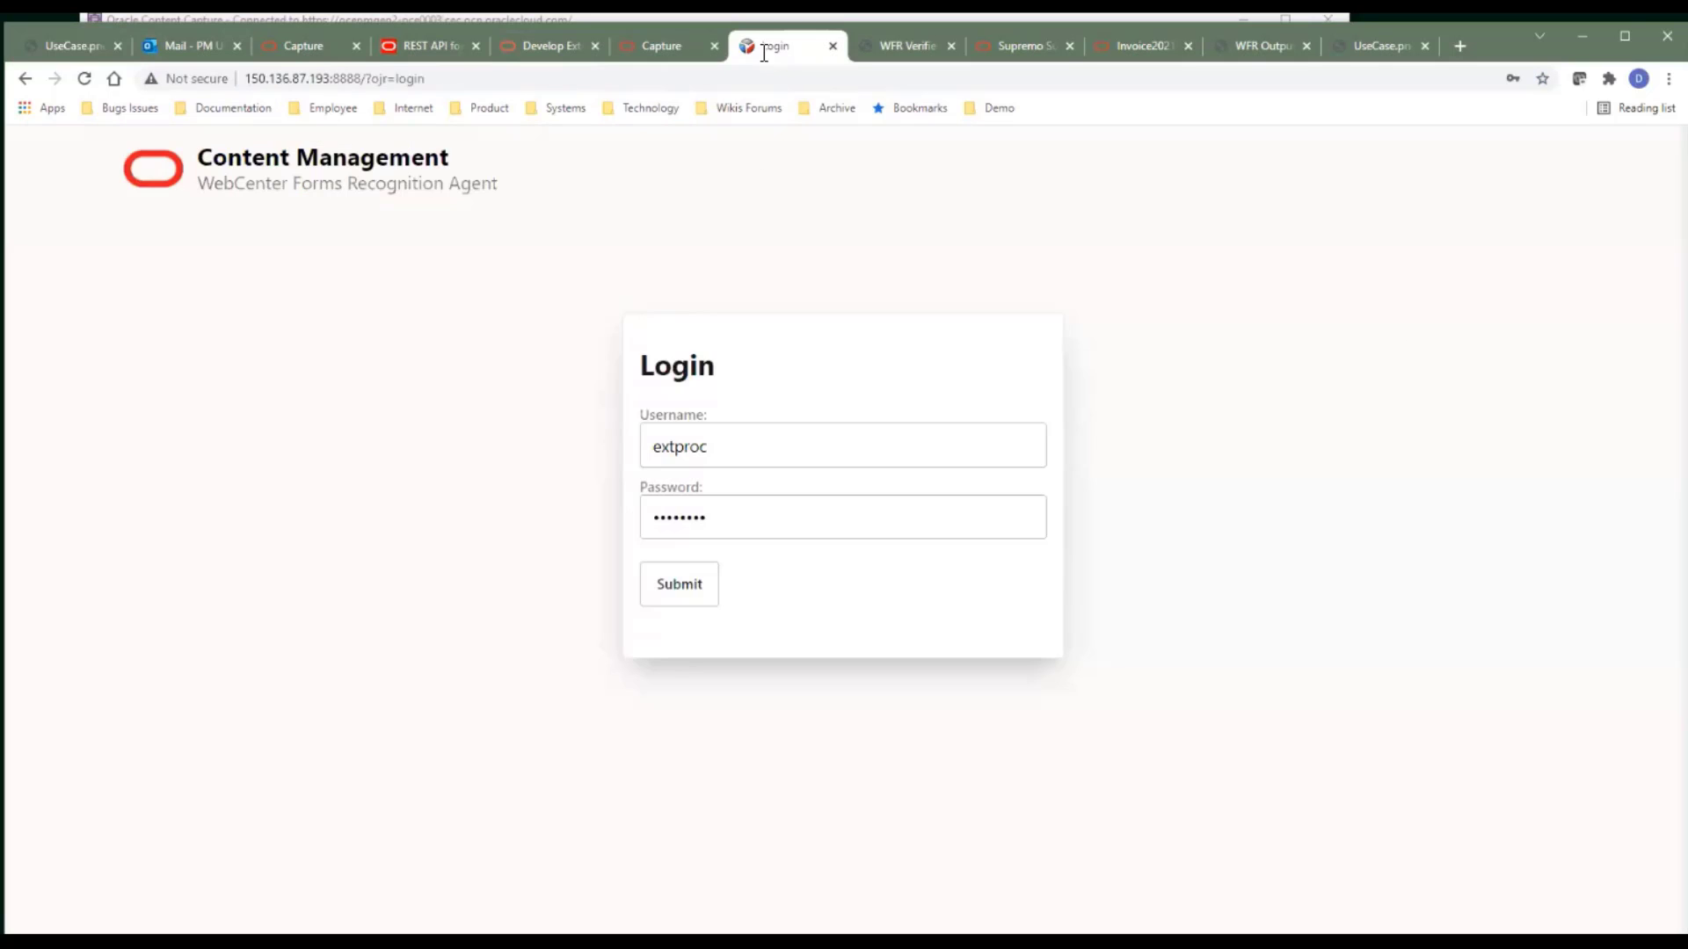
click(677, 587)
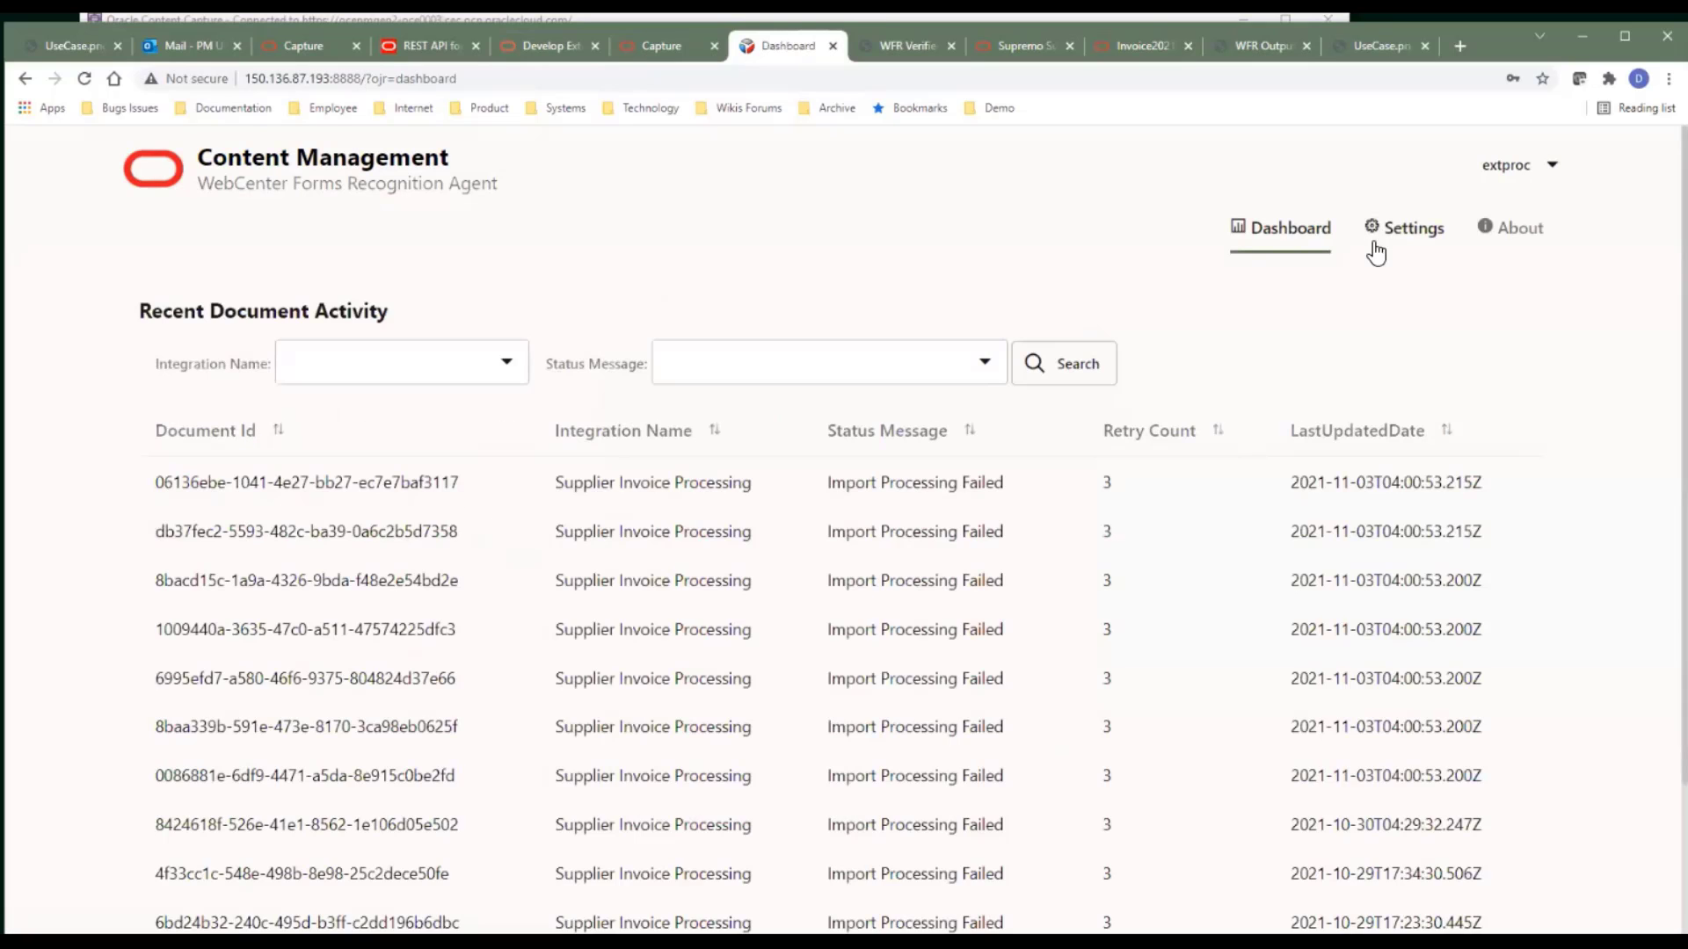
Step: Review the agent's General settings, including its general, database, administrative user and WebCenter Forms Recognition connection properties
click(1376, 236)
click(405, 325)
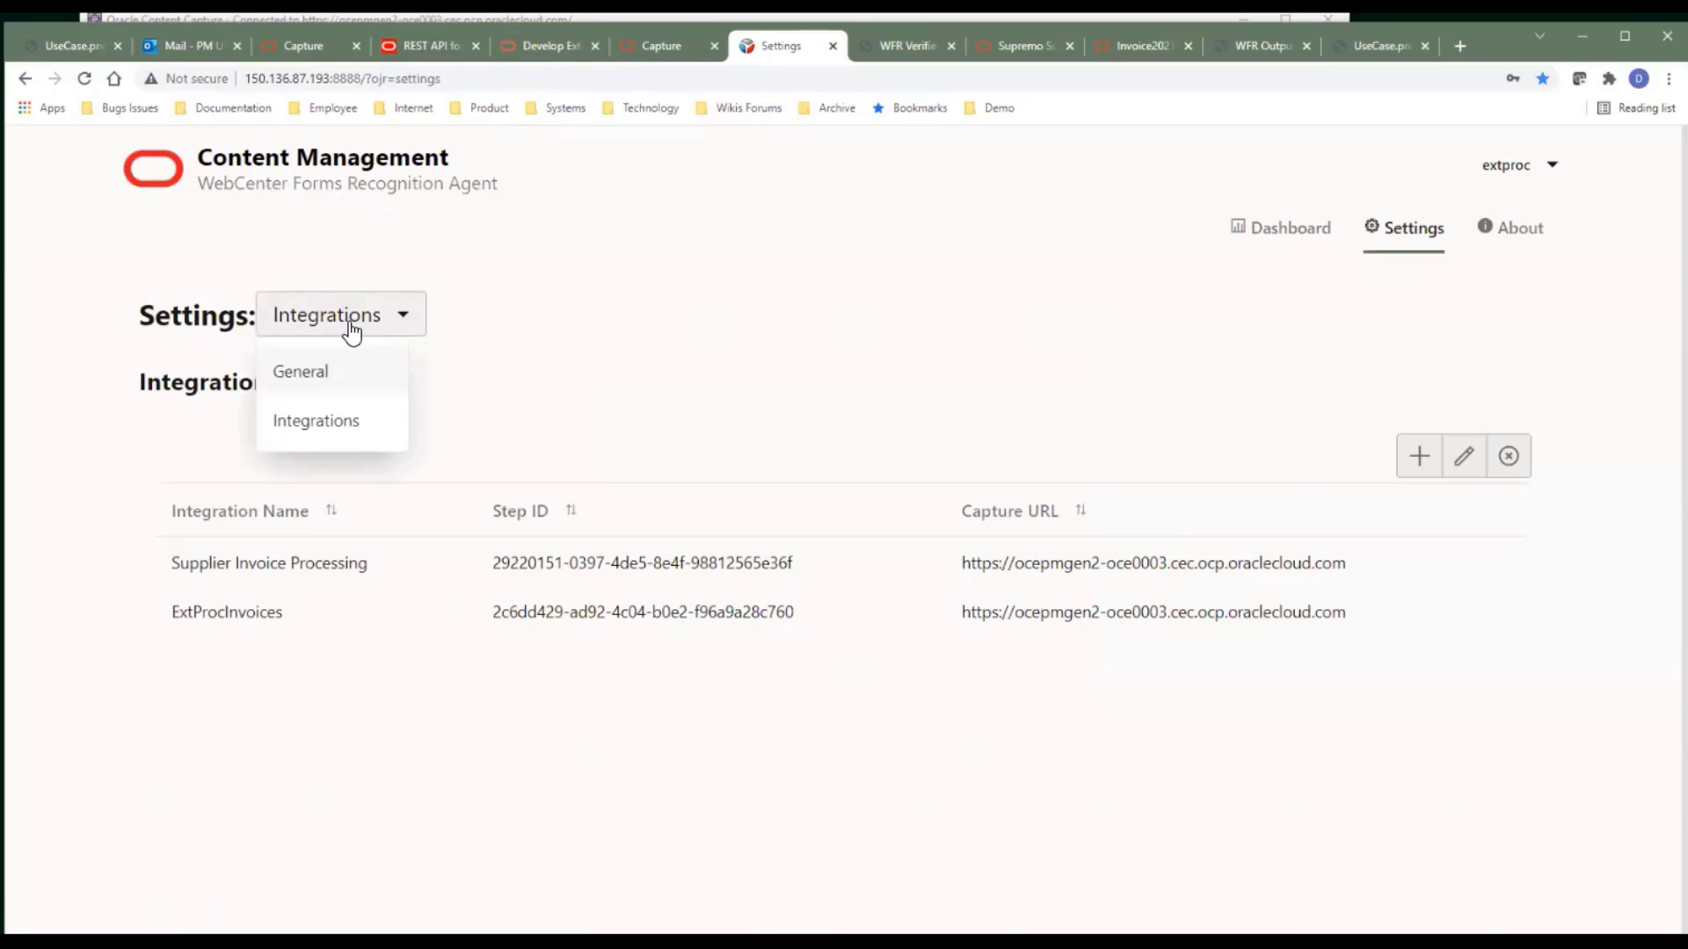
click(320, 381)
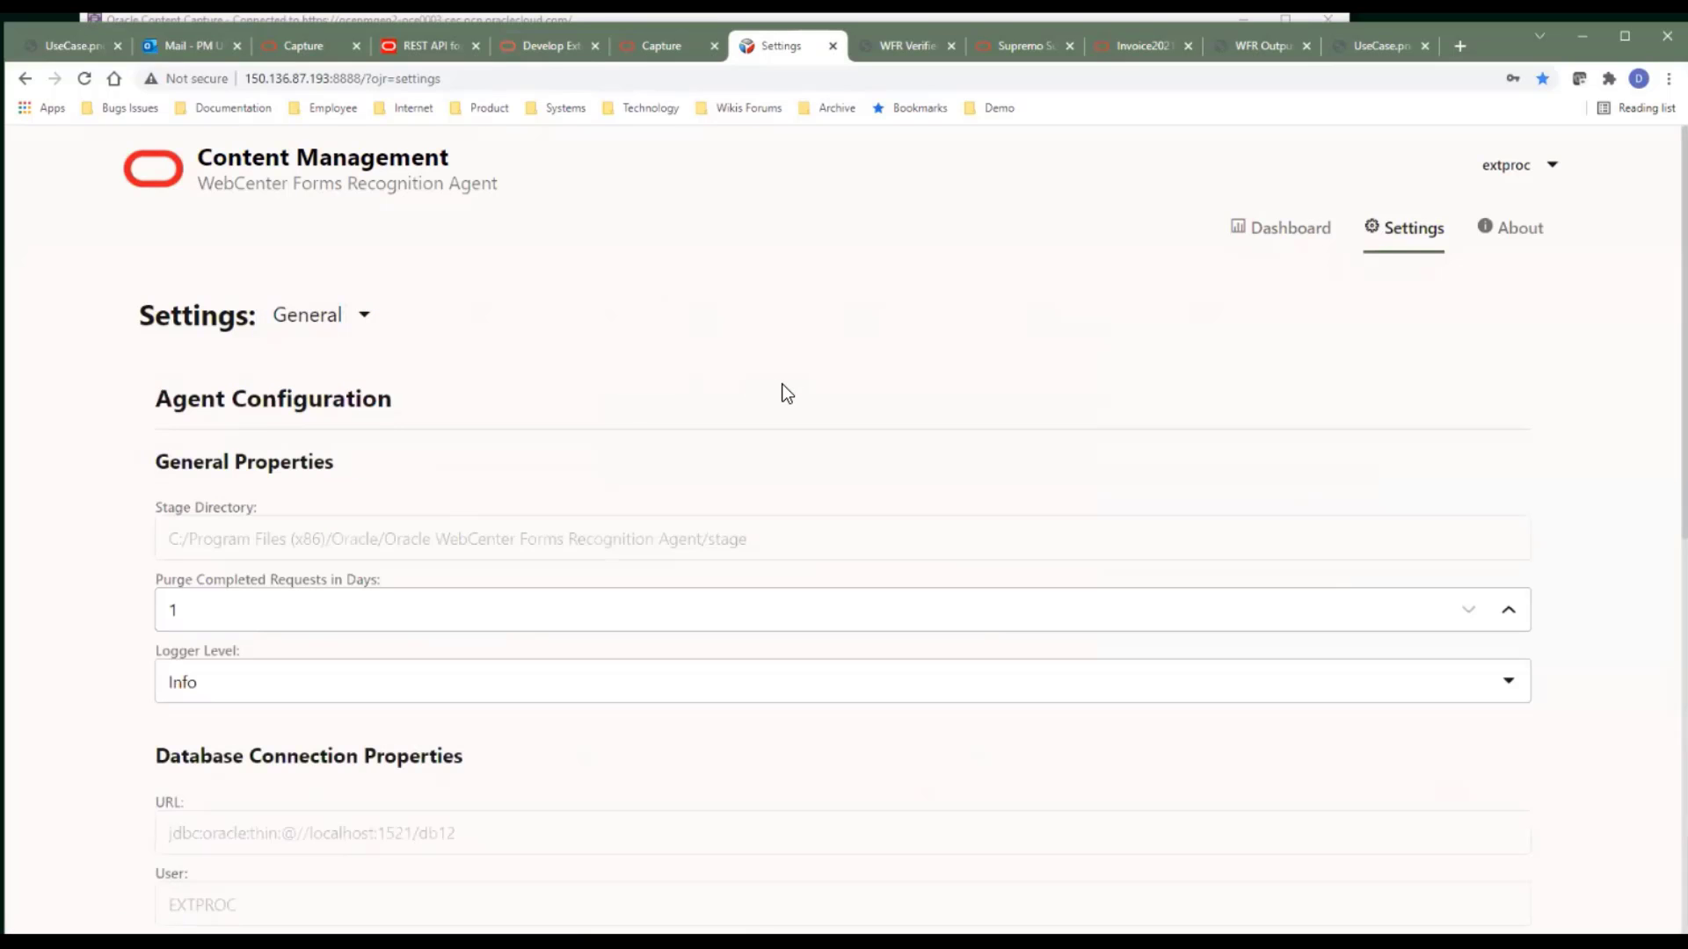
scroll(784, 392, down, 8)
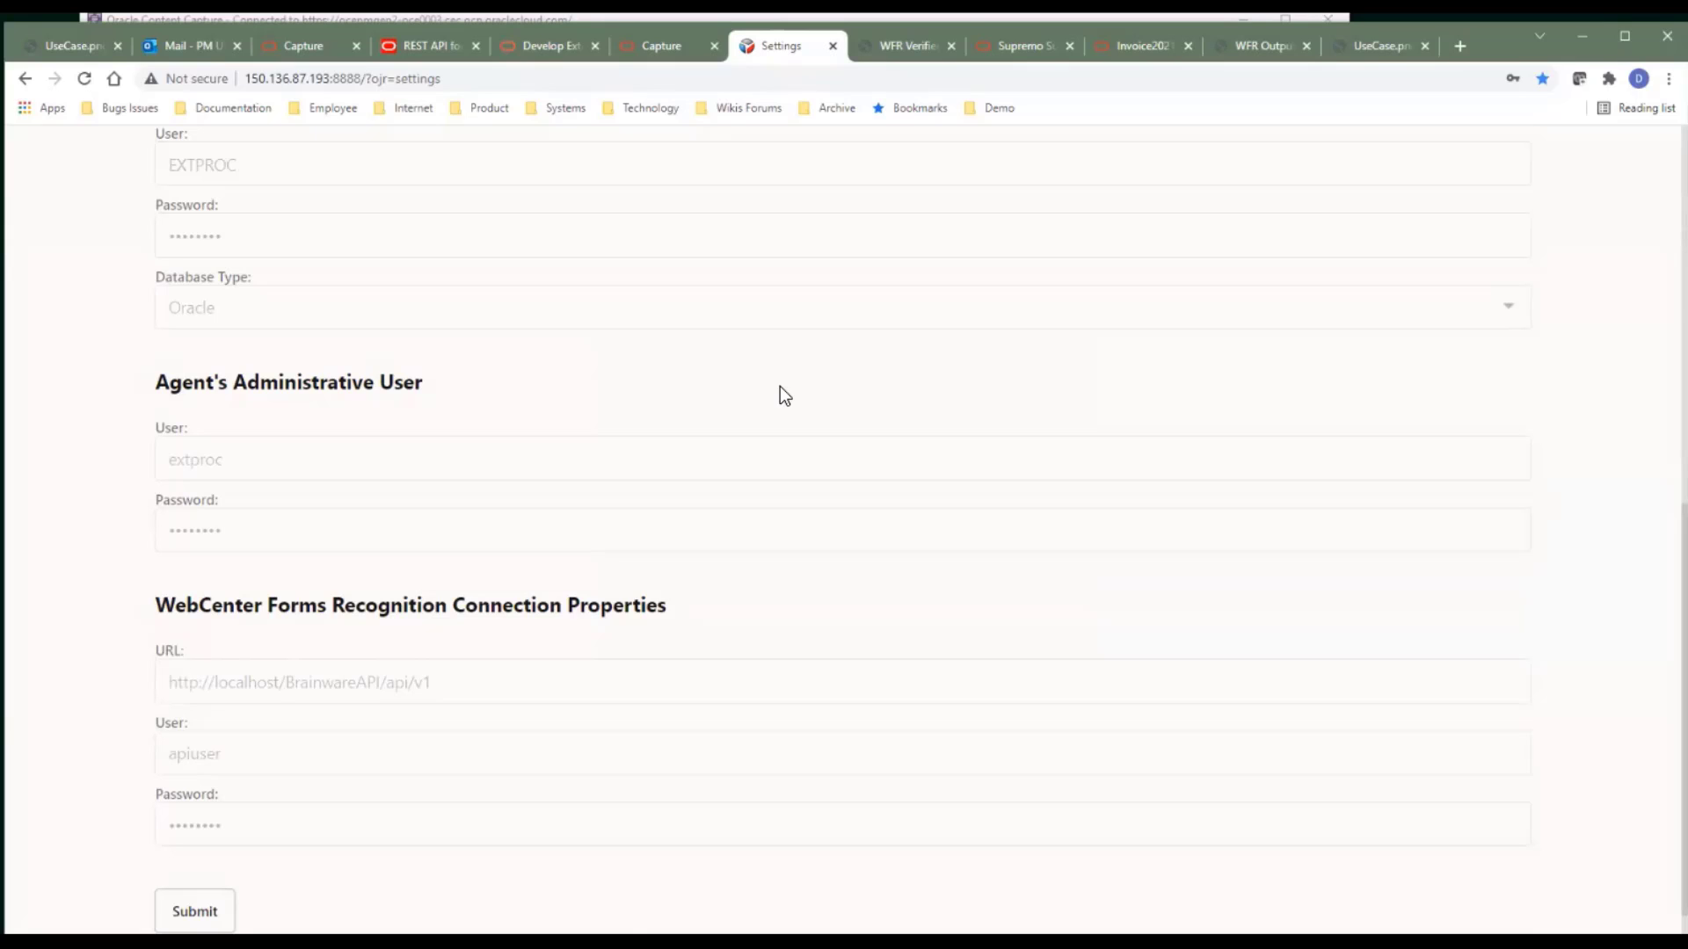
scroll(780, 390, up, 5)
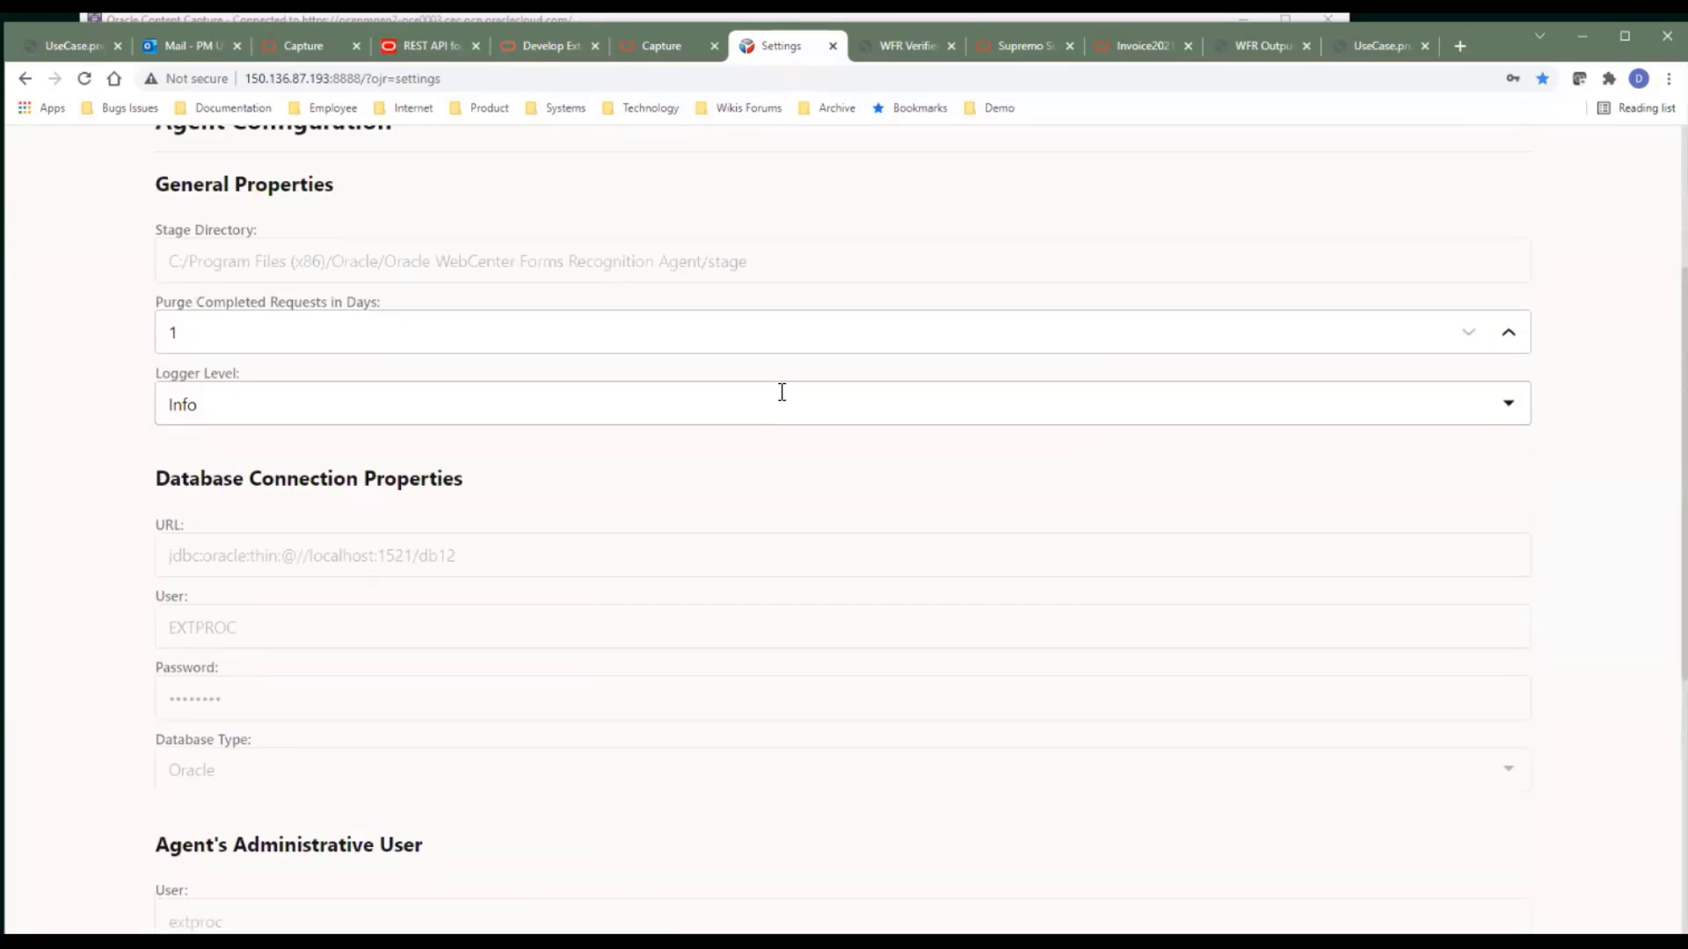
scroll(781, 392, up, 2)
Step: Show the agent's Integrations settings and highlight the Supplier Invoice Processing integration's name and step ID
click(361, 225)
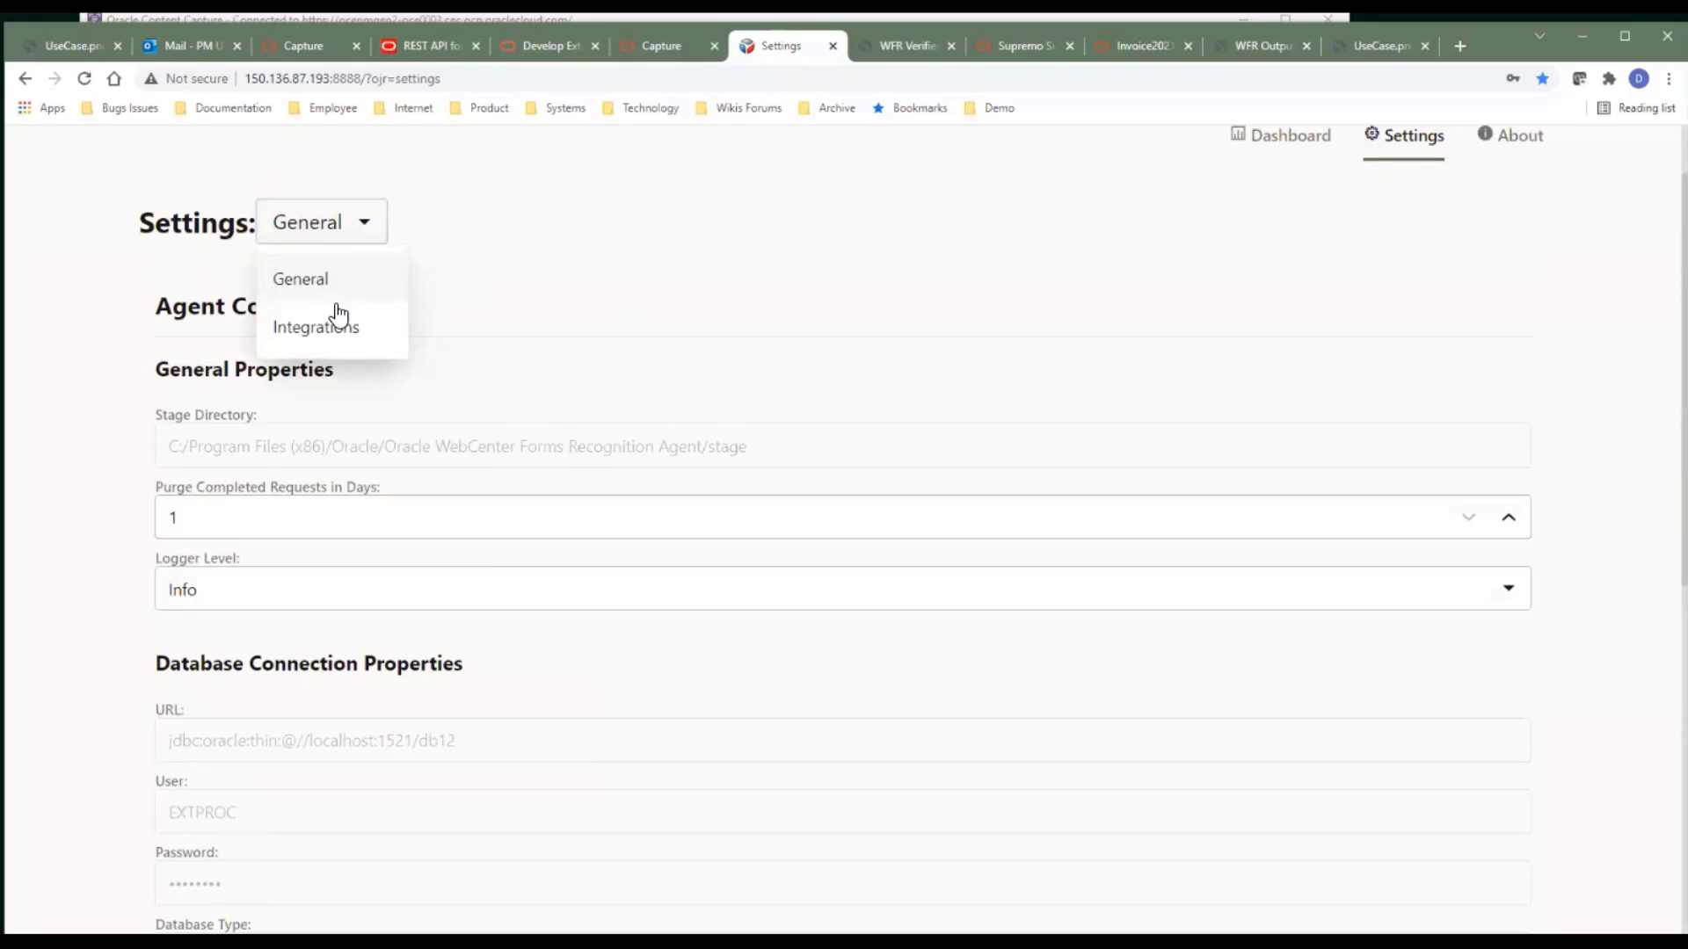
click(332, 326)
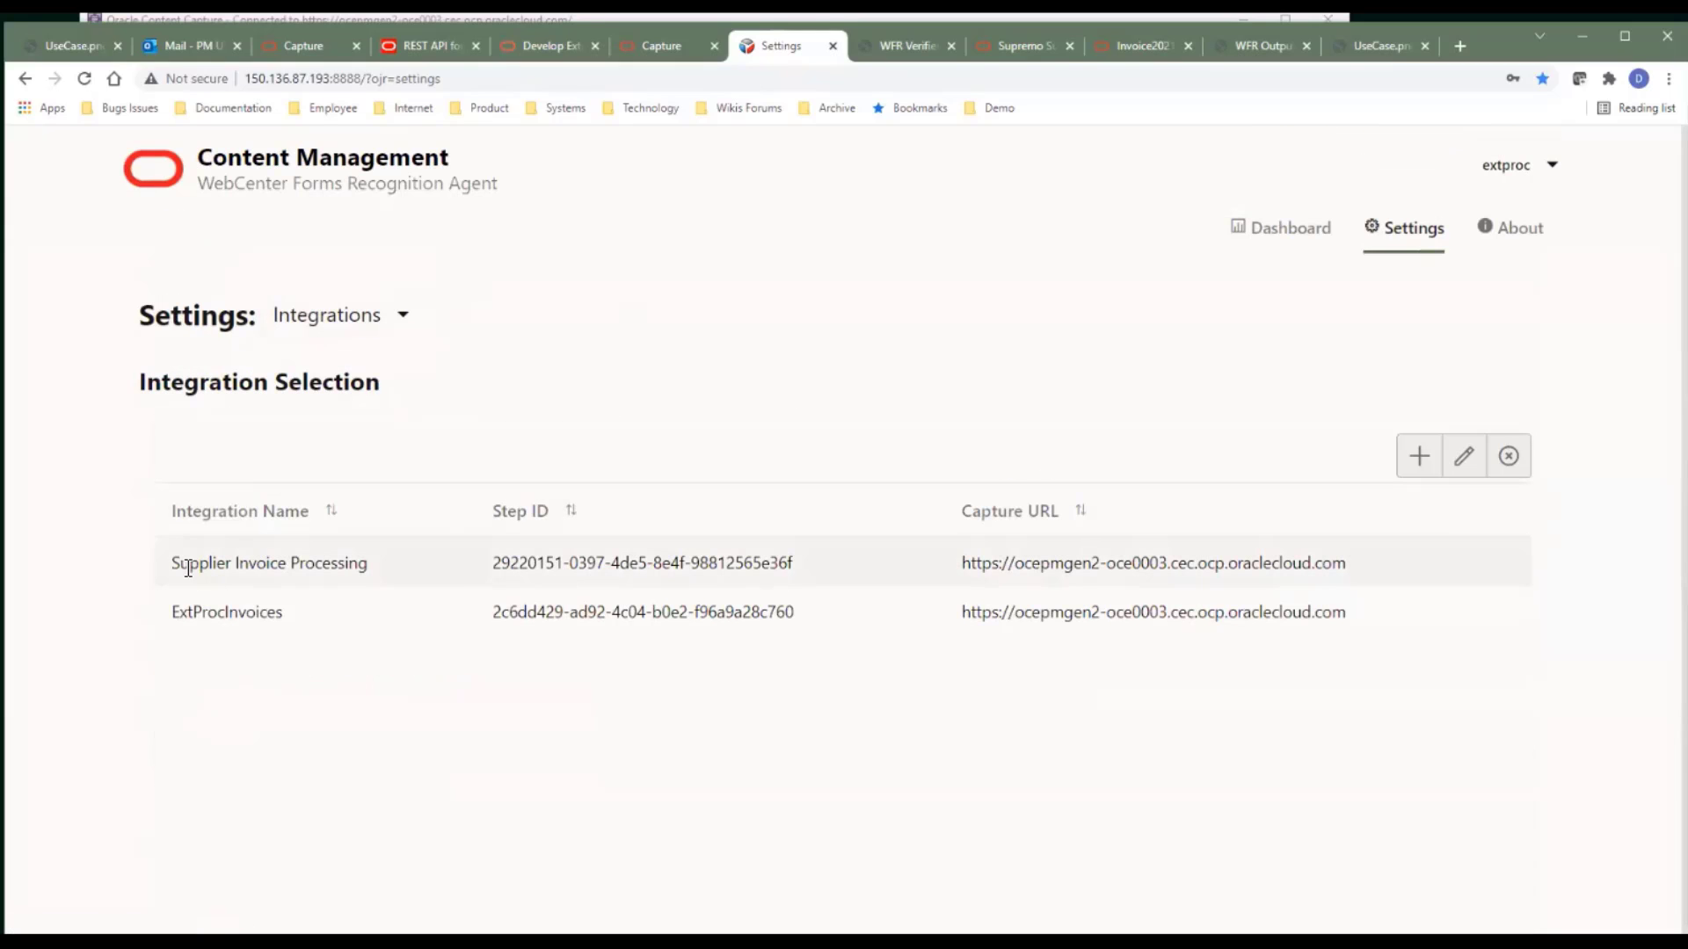
drag(180, 567, 361, 569)
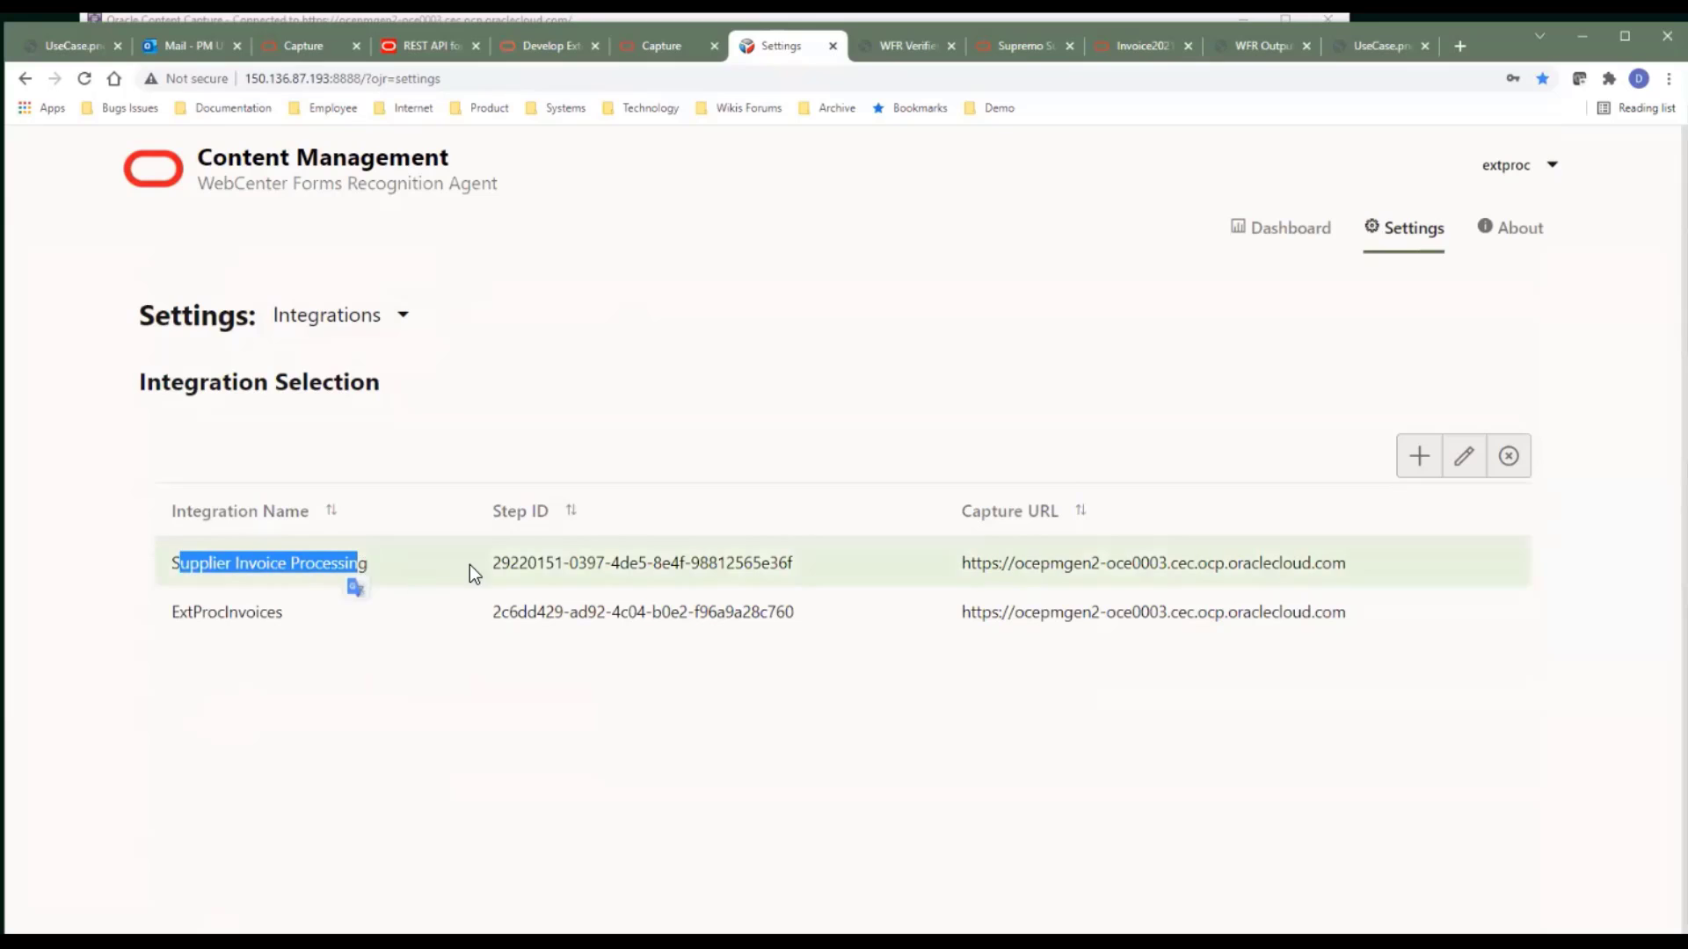
drag(491, 567, 779, 563)
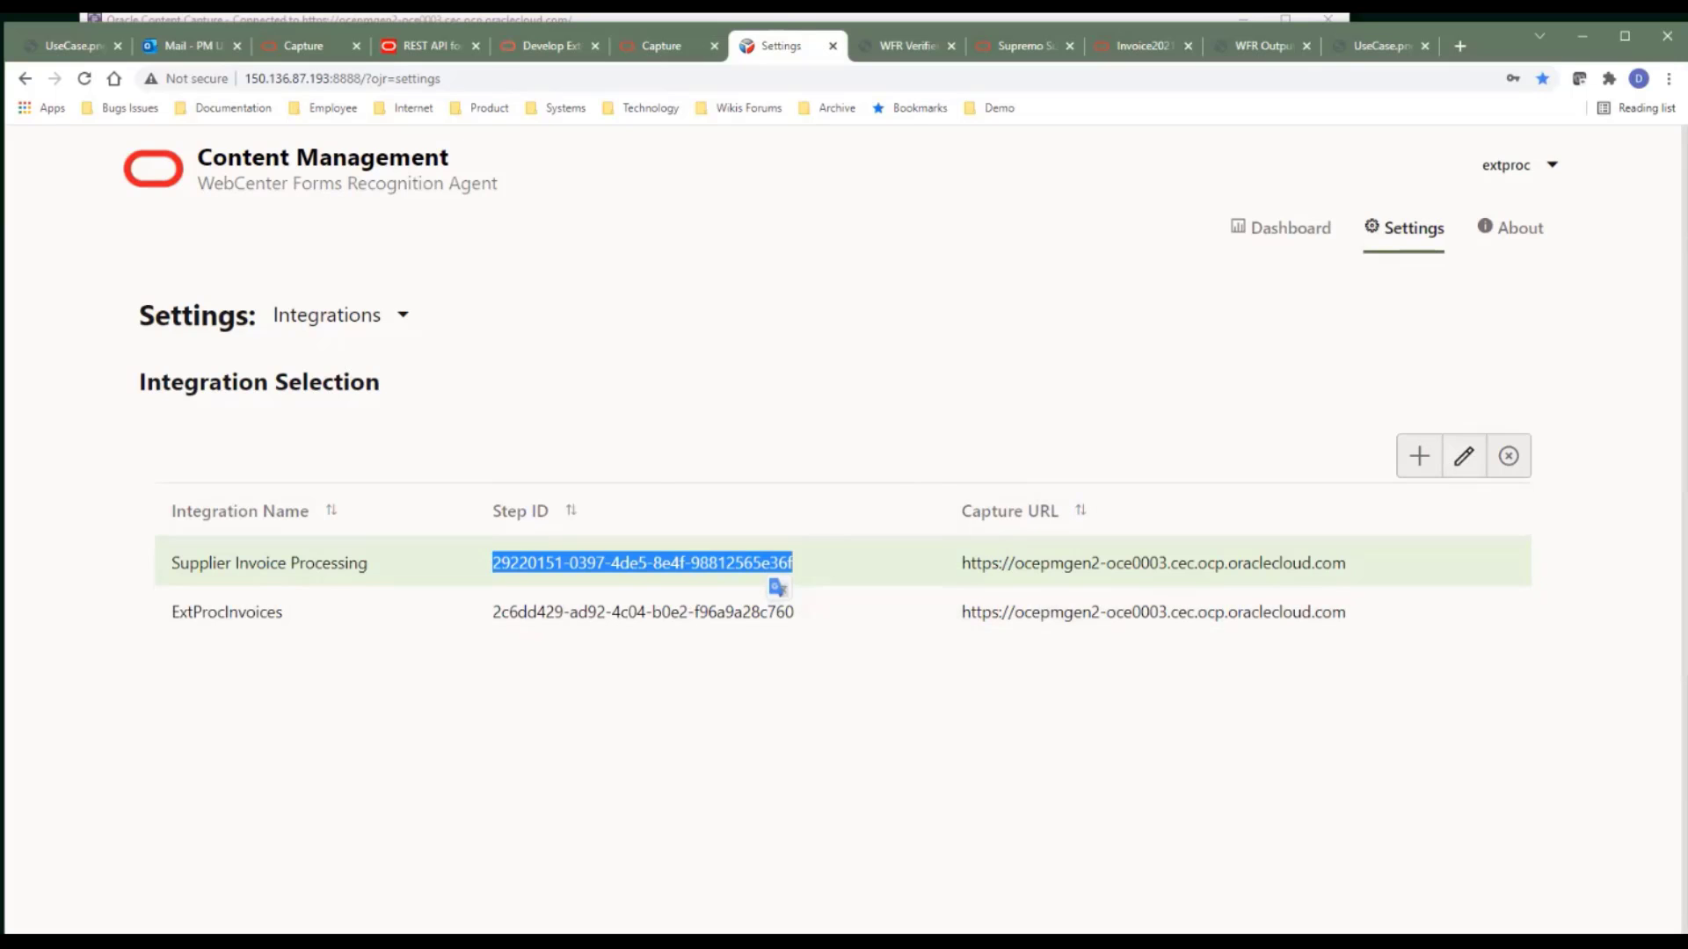
Step: Open the Supplier Invoice Processing integration and review its Capture, IDCS and WebCenter Forms Recognition connection properties
click(376, 562)
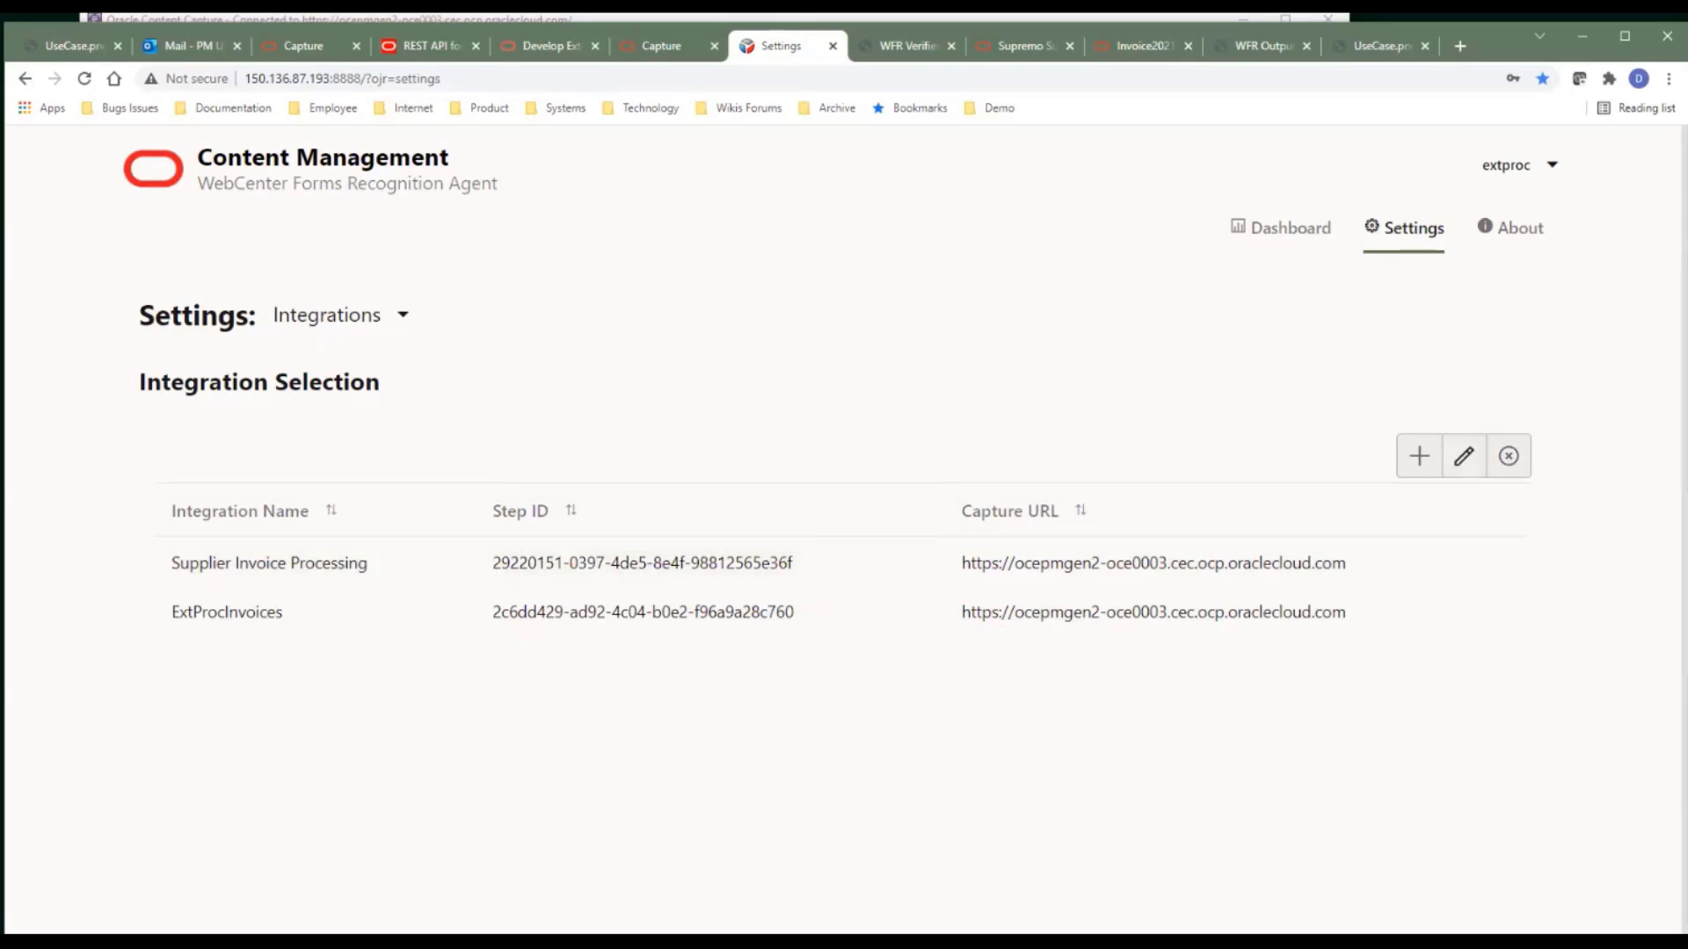
scroll(772, 484, down, 3)
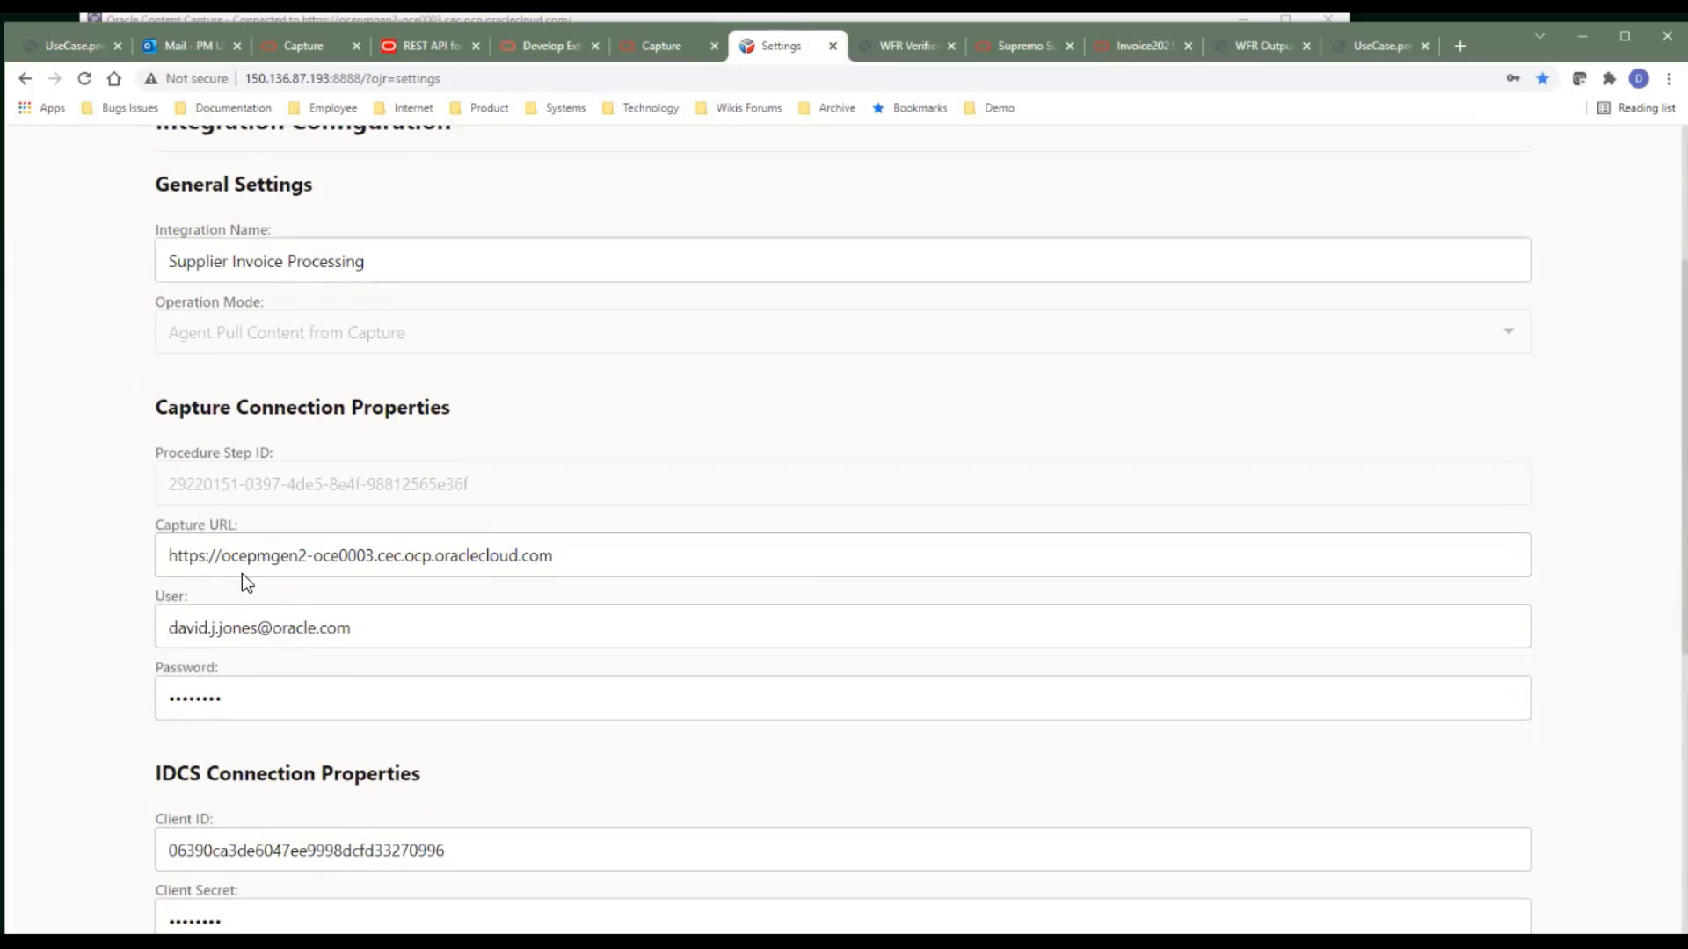
scroll(221, 667, down, 1)
scroll(299, 390, down, 2)
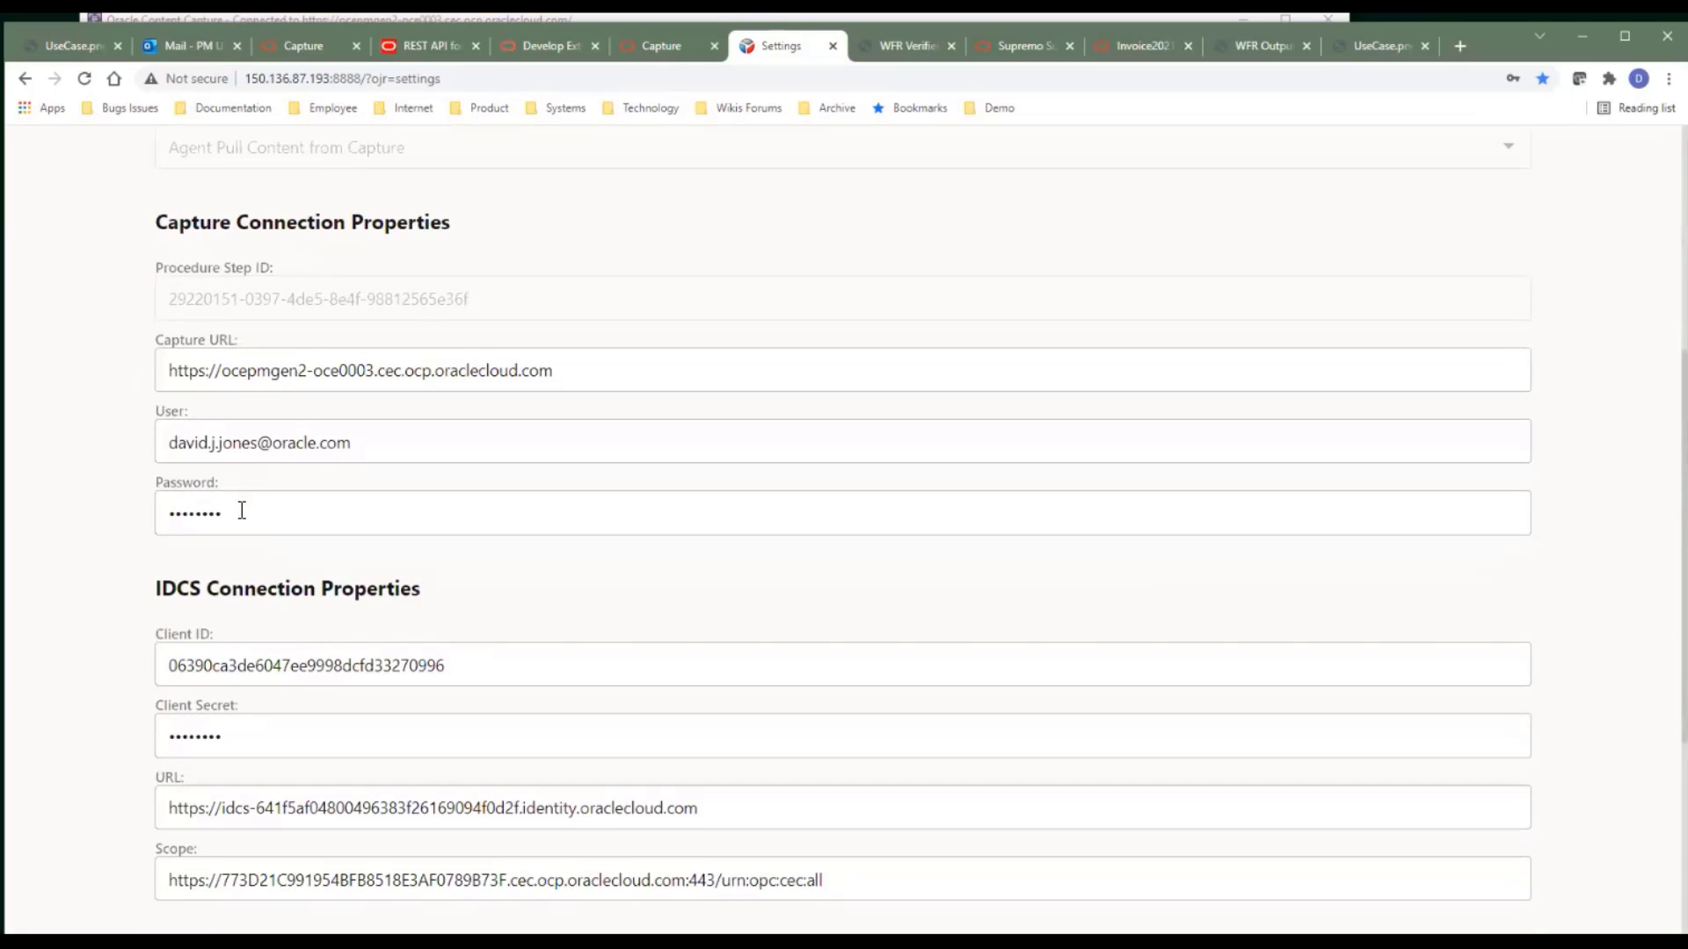
scroll(269, 365, down, 3)
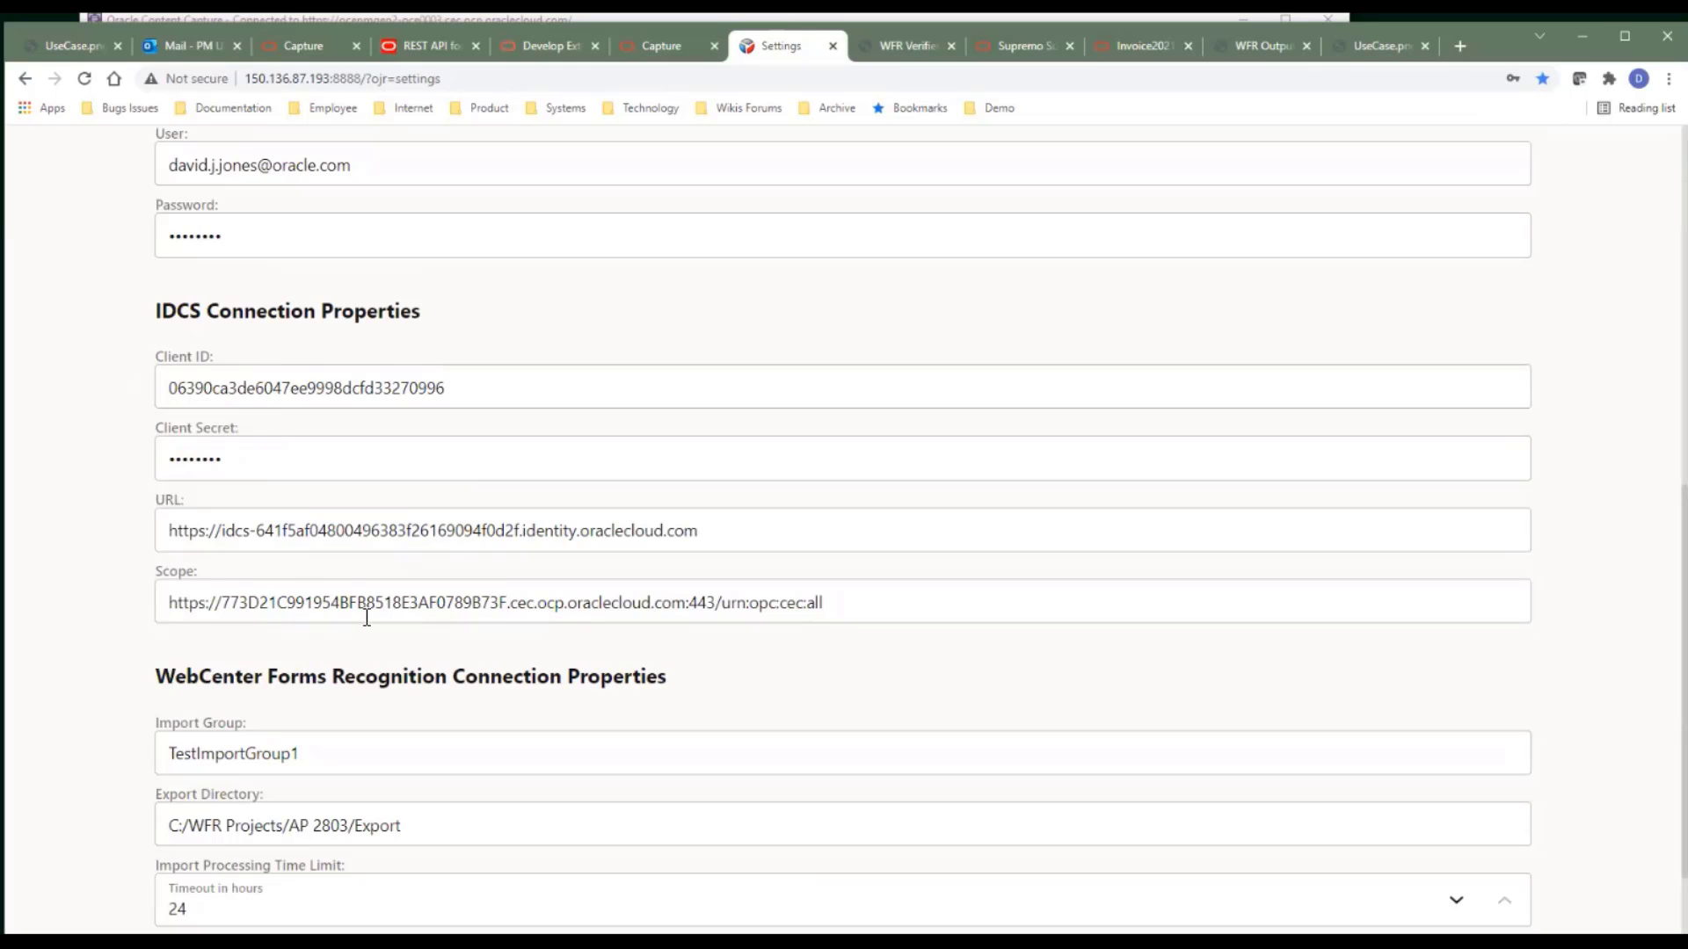
Step: Finish reviewing the integration's connection properties, continue to its Integration Configuration, and review the data format, attachment options and metadata XPath mappings
scroll(721, 541, down, 1)
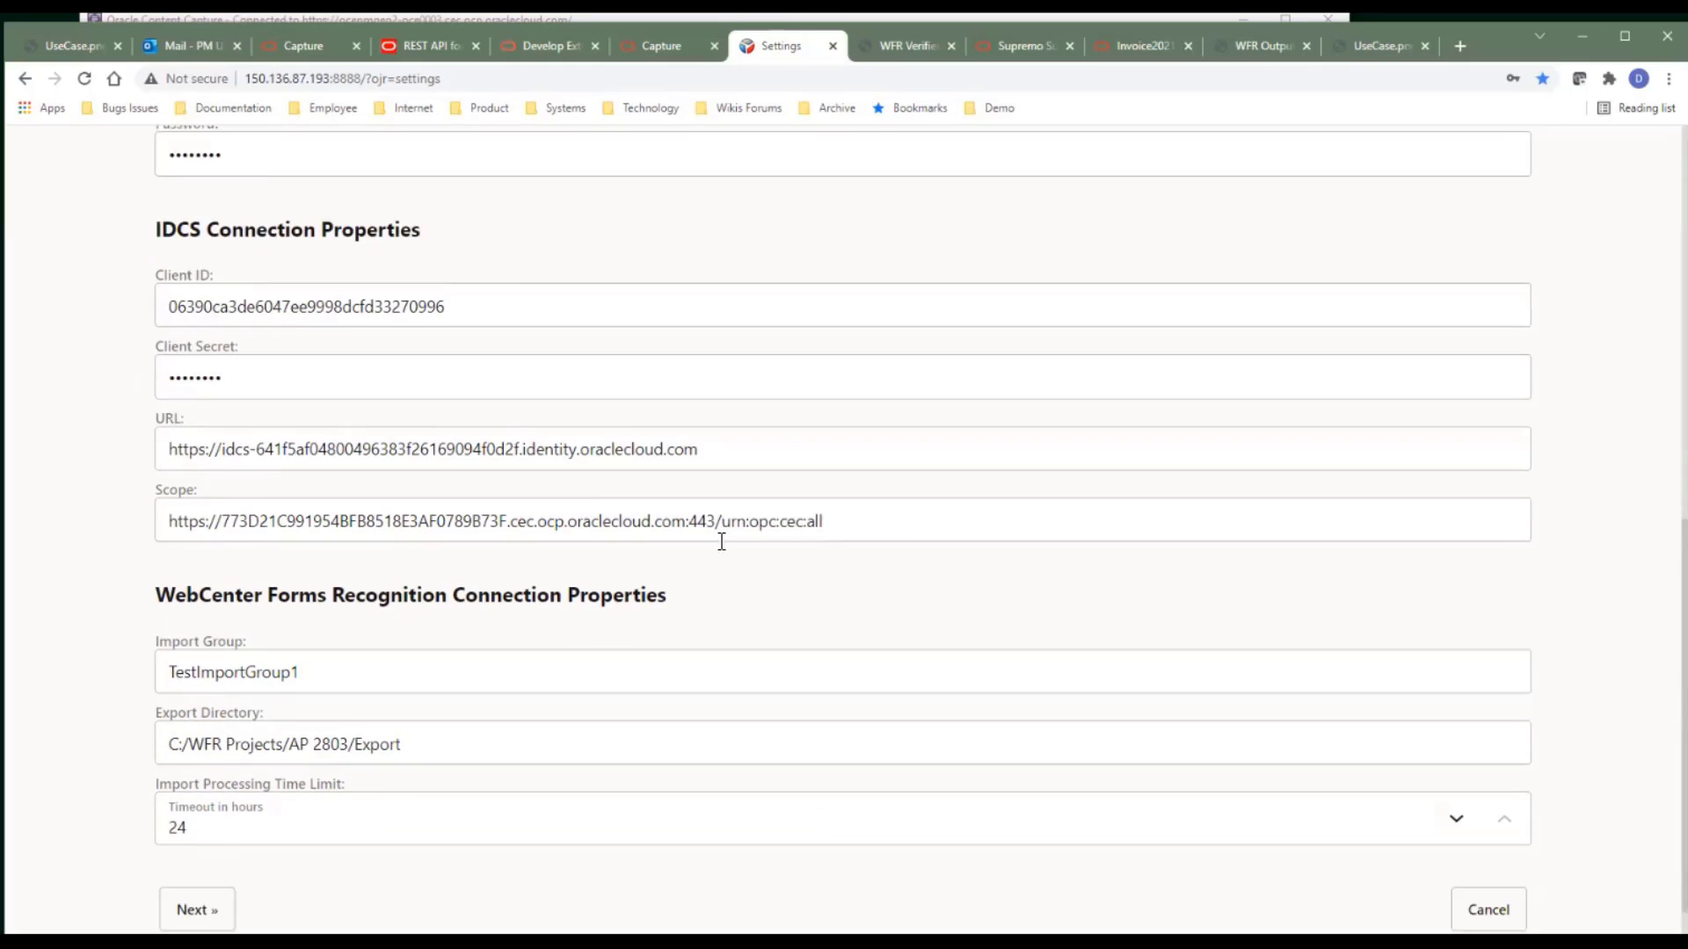
scroll(721, 542, down, 1)
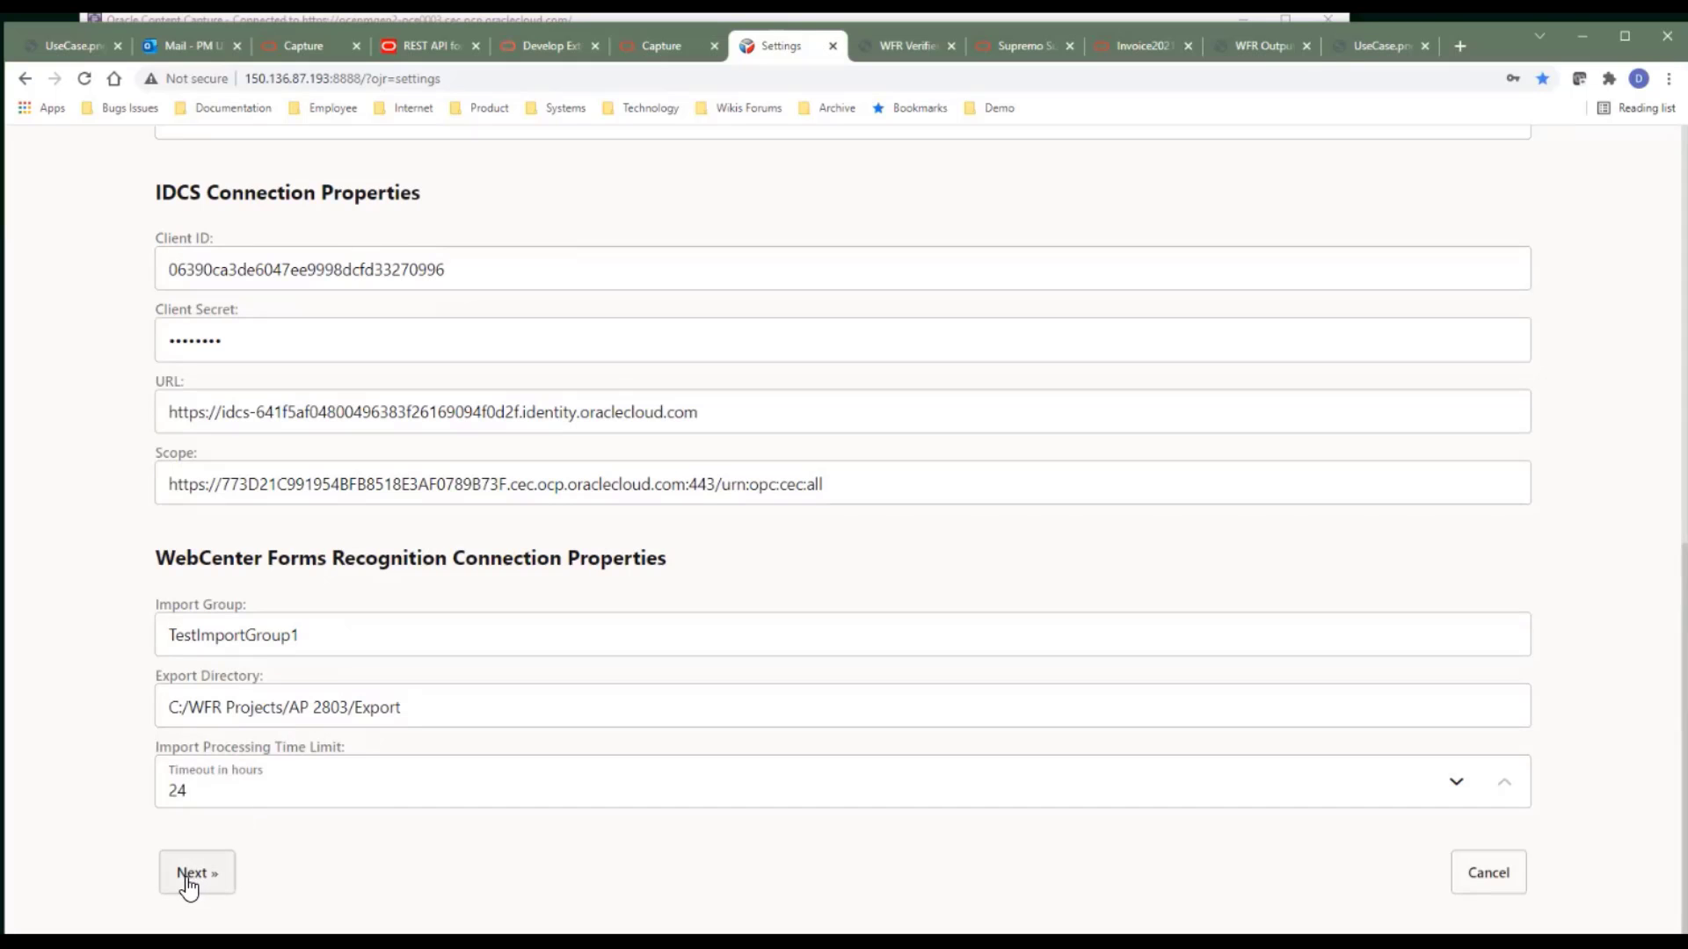
scroll(717, 650, up, 3)
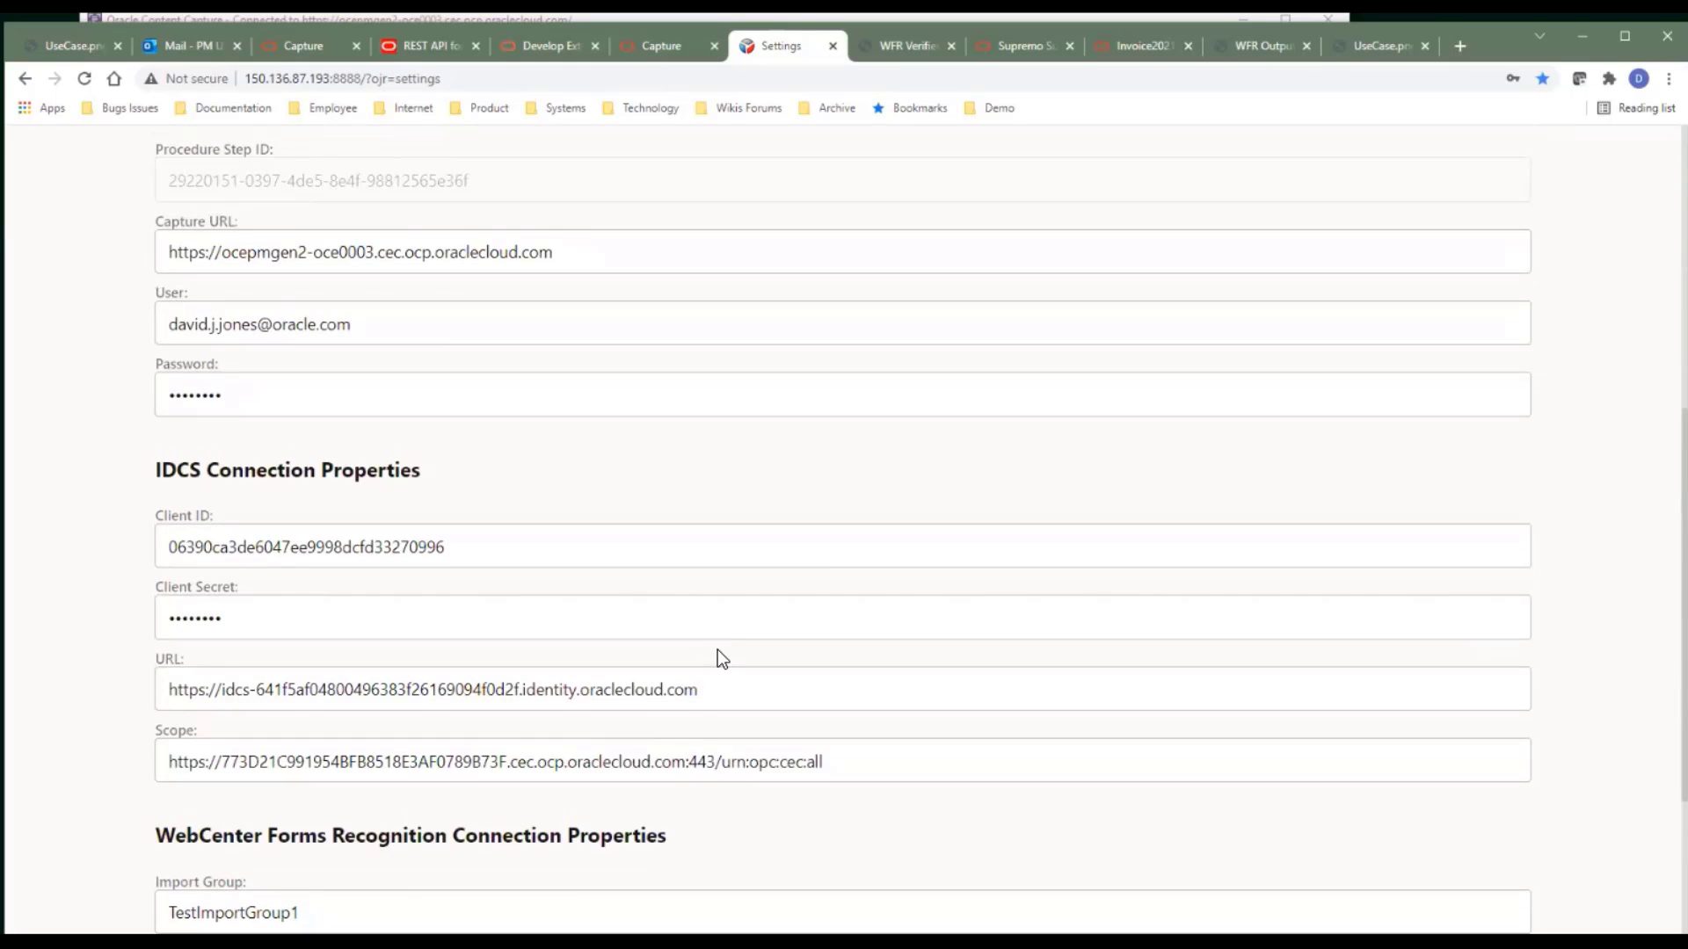
scroll(717, 651, down, 3)
click(211, 877)
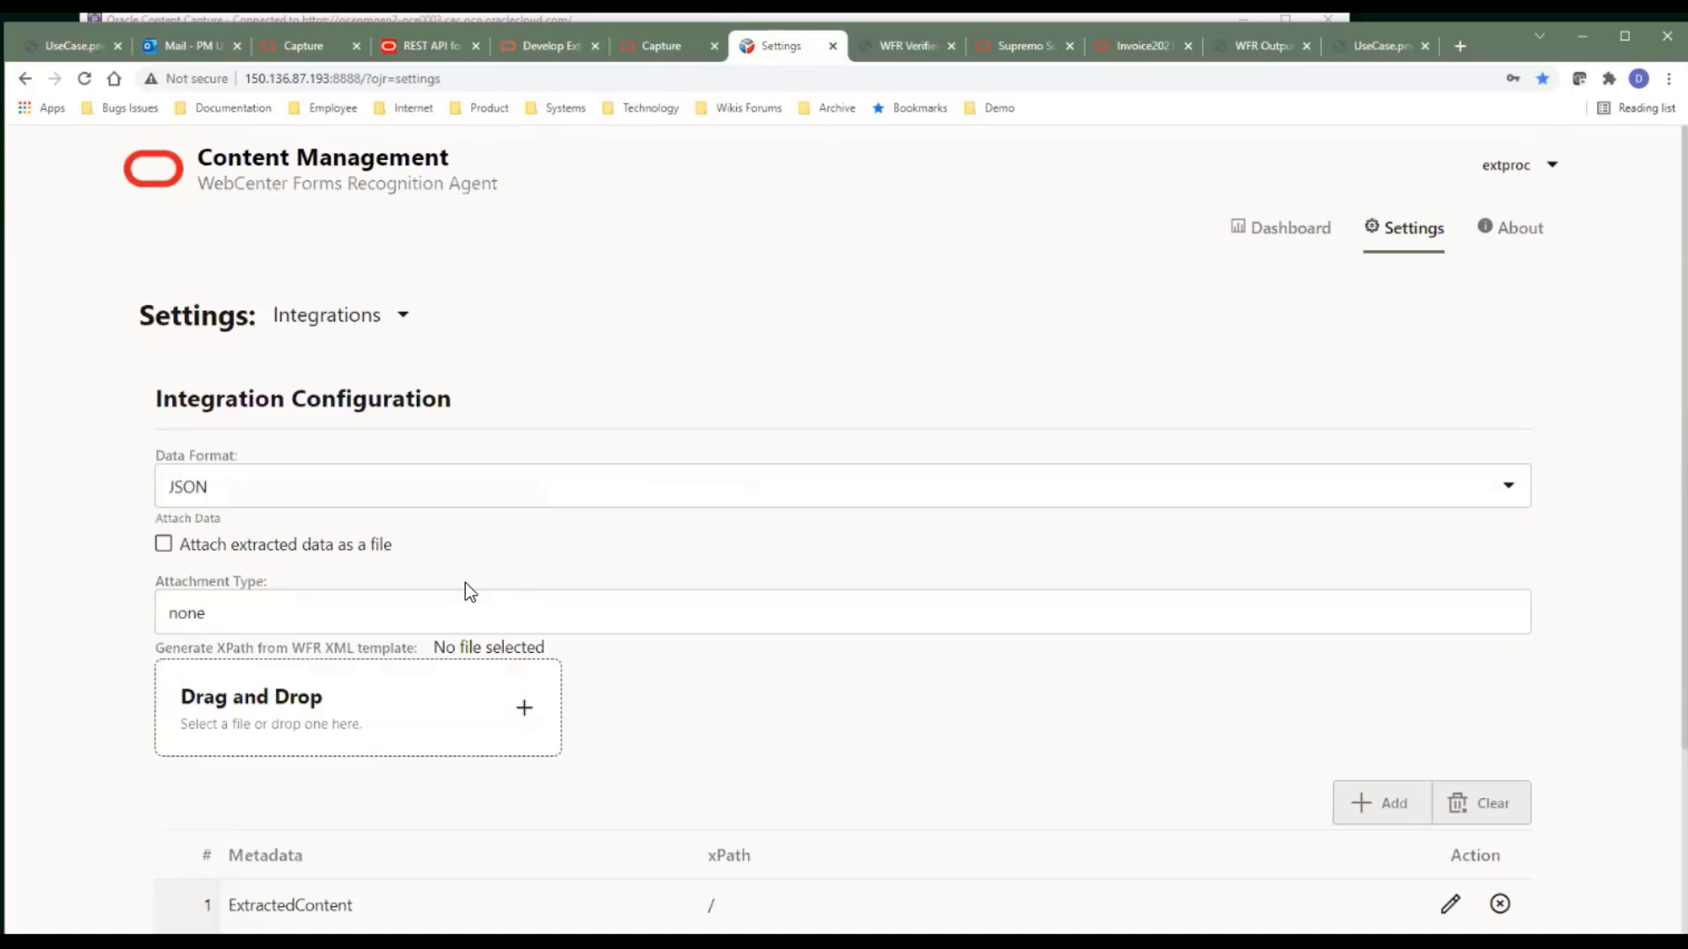
scroll(667, 501, down, 1)
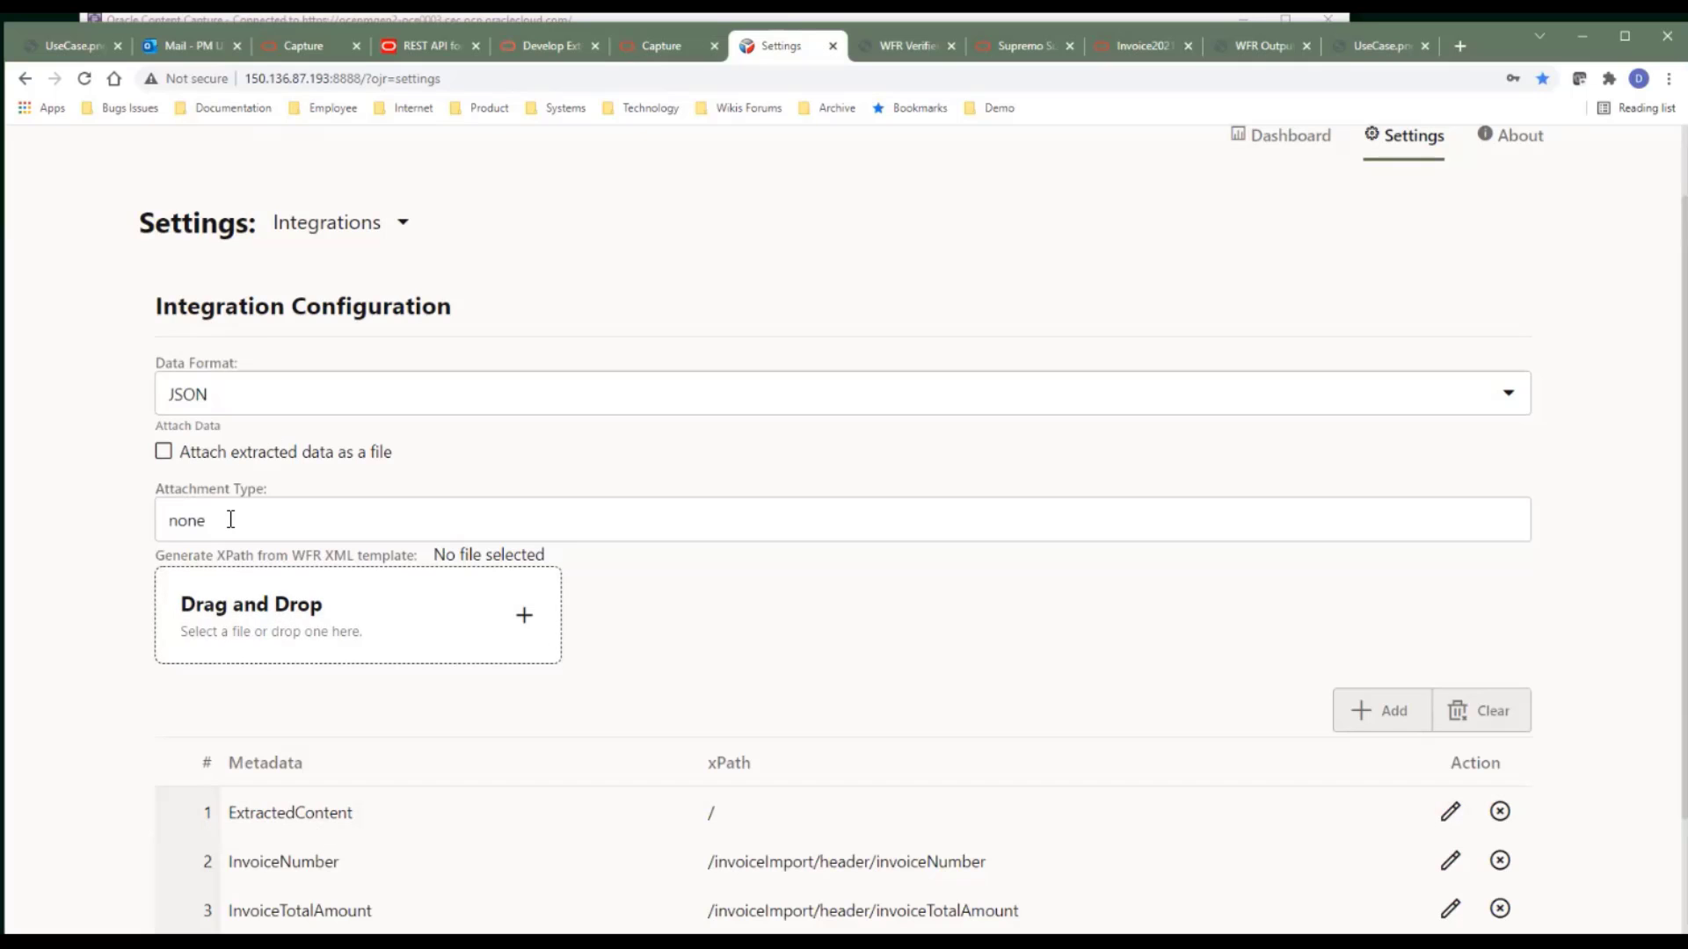
scroll(232, 517, down, 2)
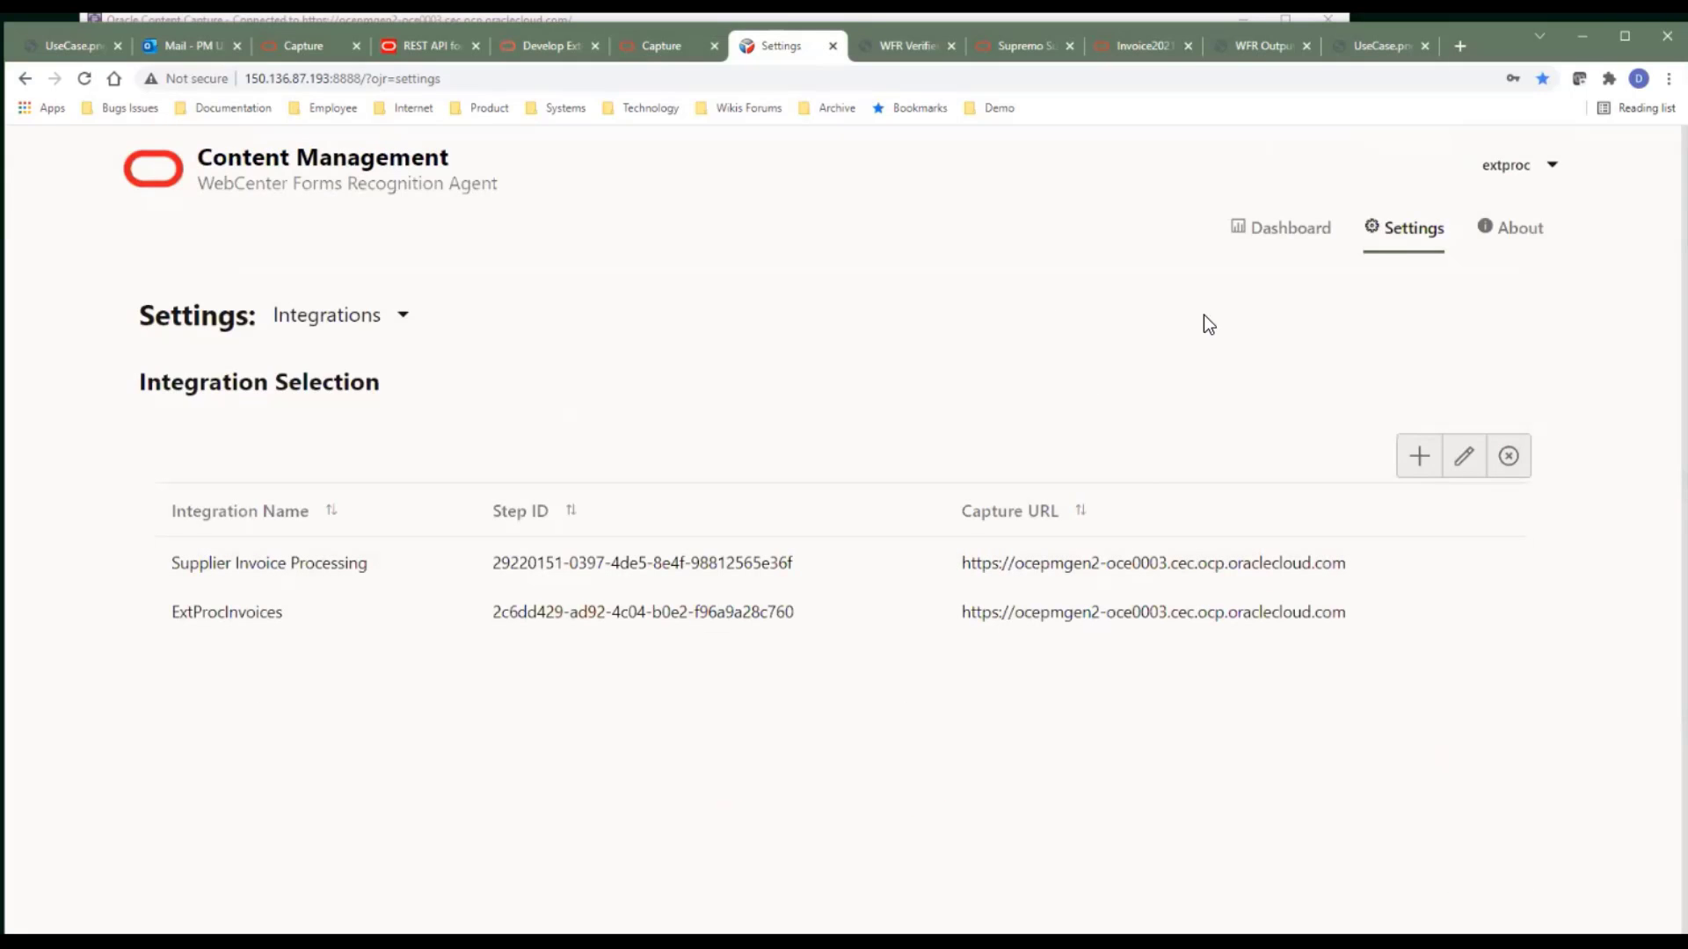
Step: Open the agent's Dashboard and look through the Recent Document Activity list
click(1272, 230)
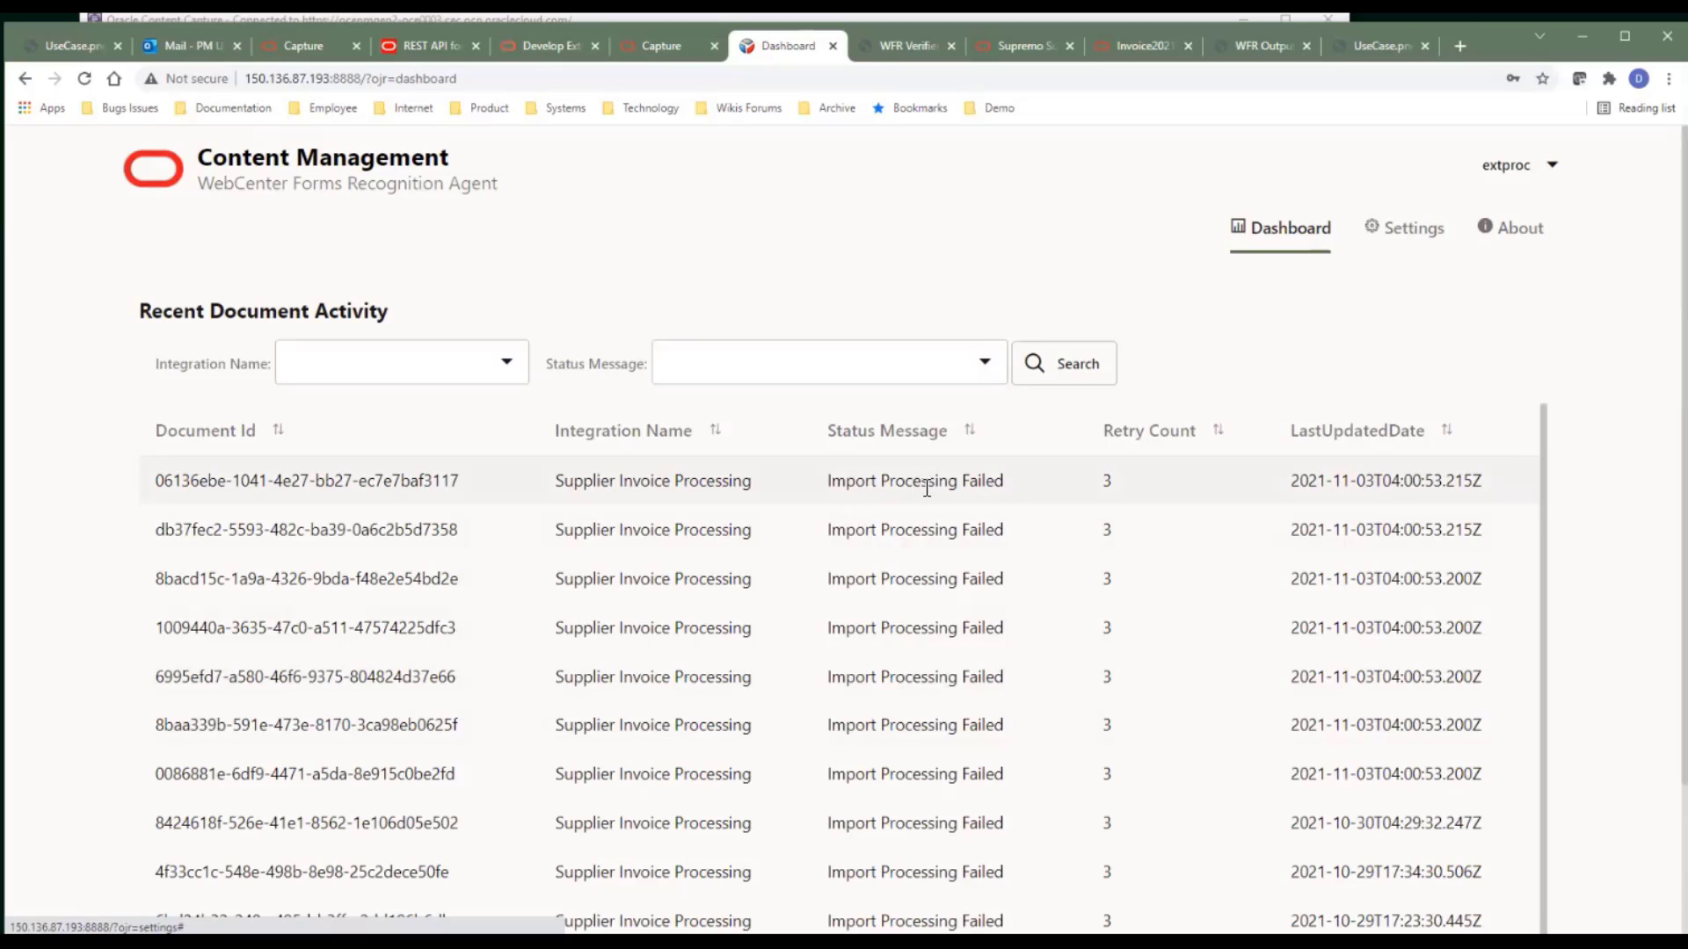
scroll(926, 724, down, 2)
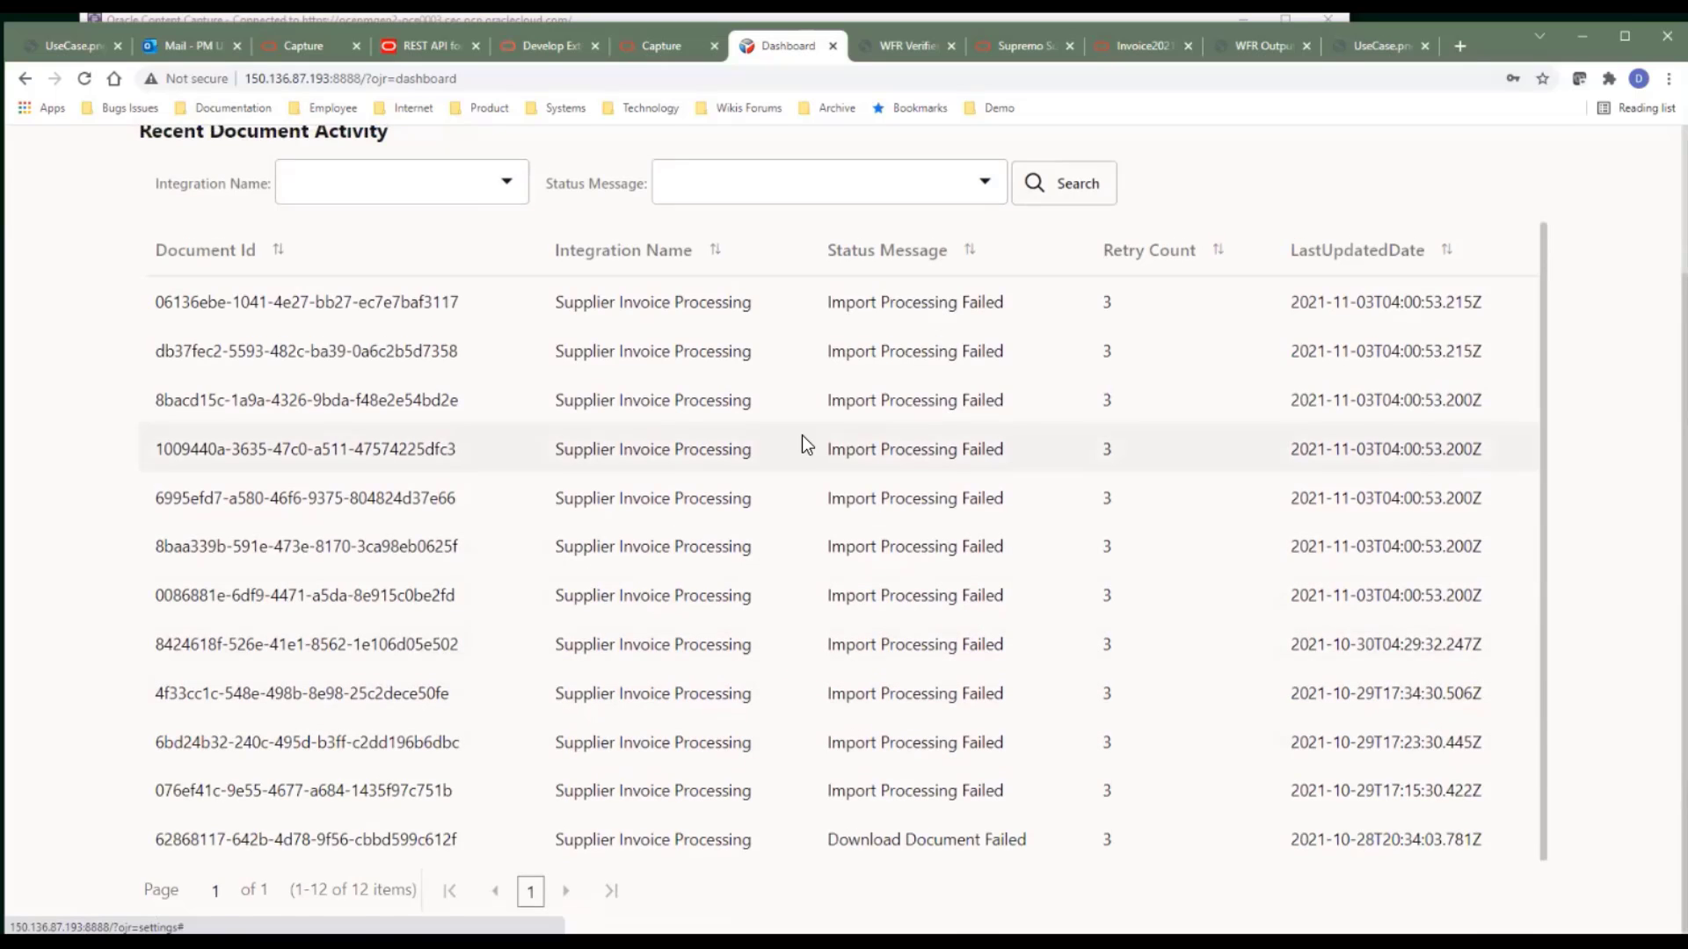
scroll(803, 440, up, 2)
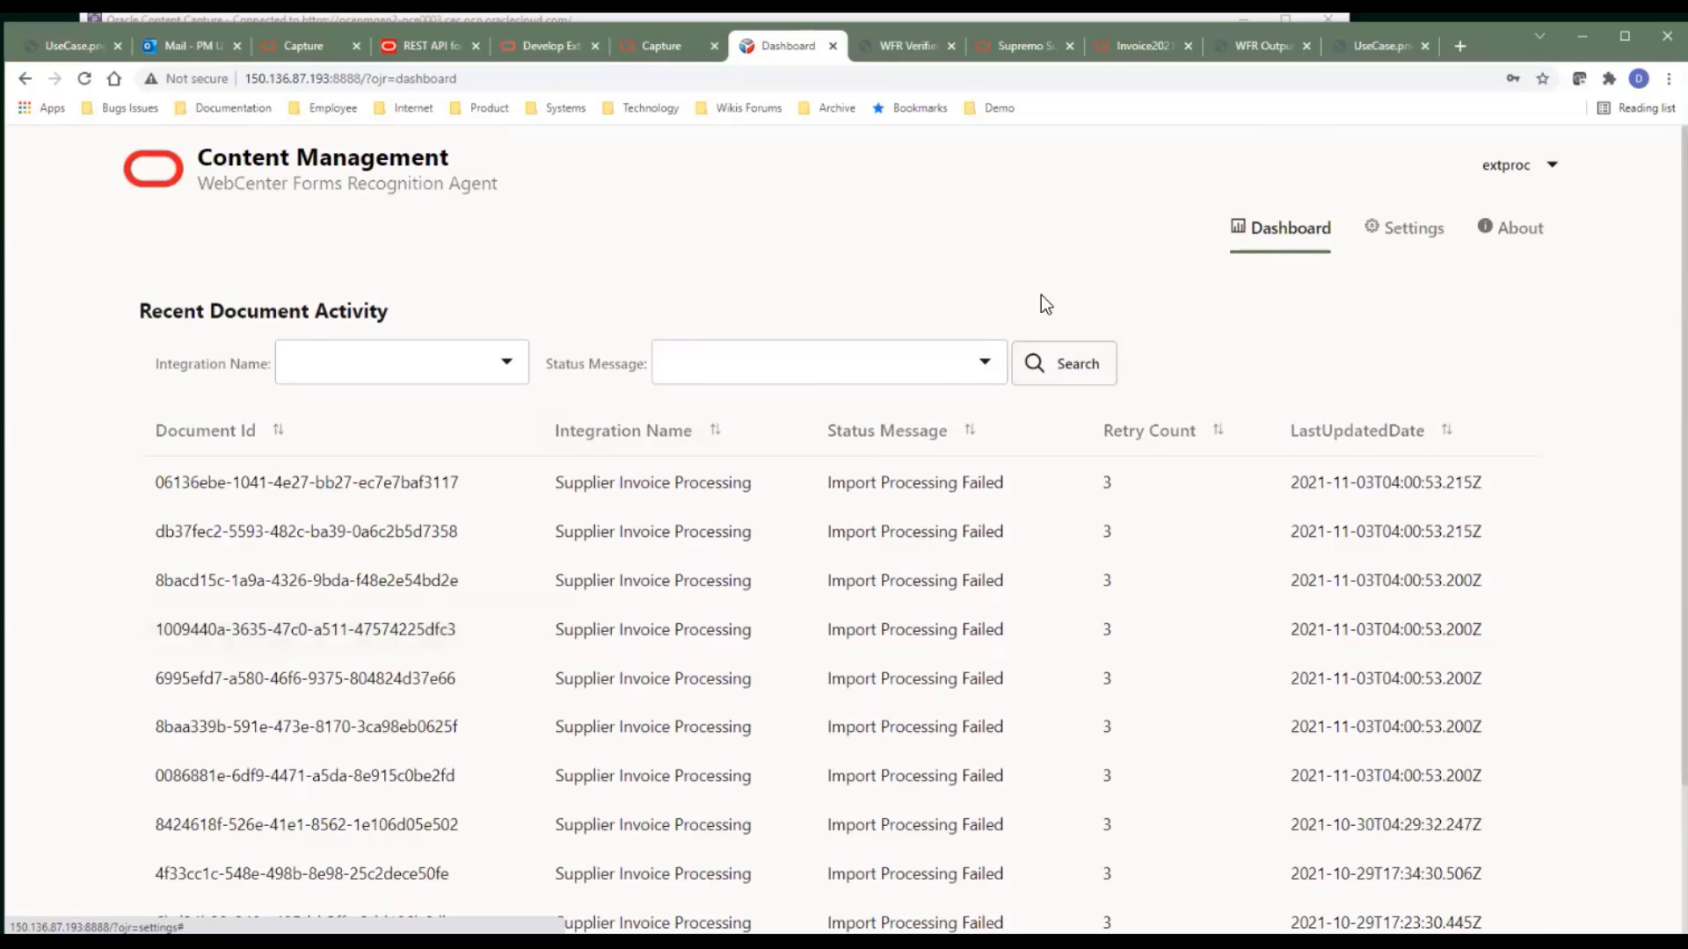
Step: Show the WFR Verifier image with the vendor search and relate it to the WFR box in the New Supplier Invoice diagram
click(908, 51)
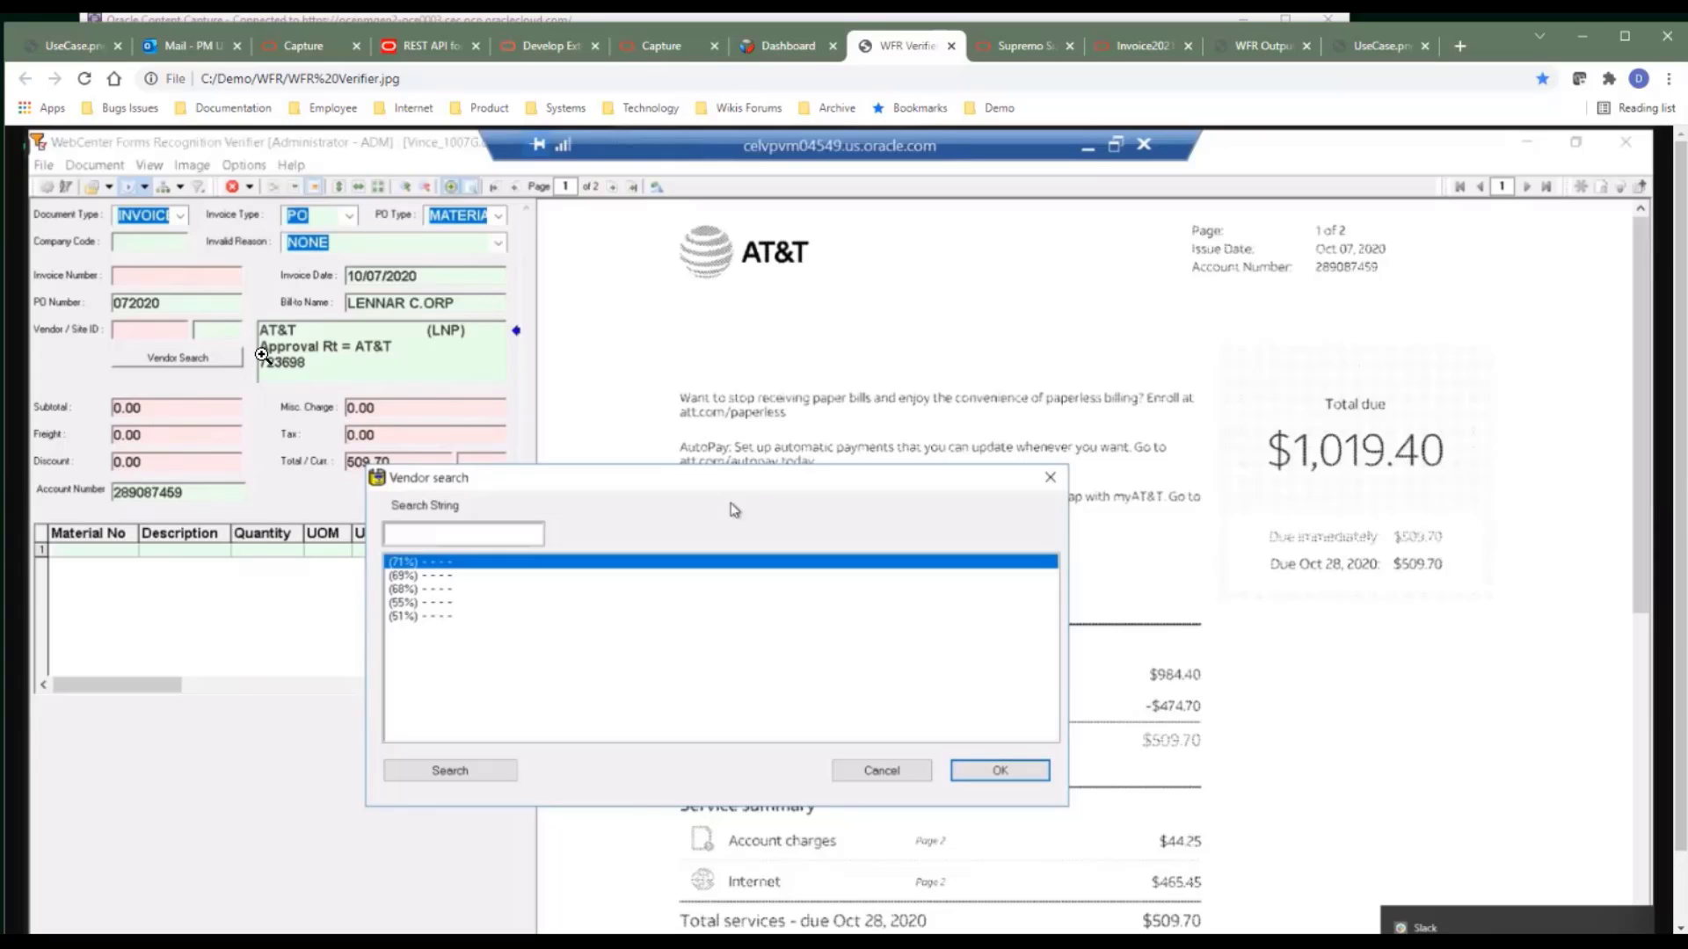
click(78, 46)
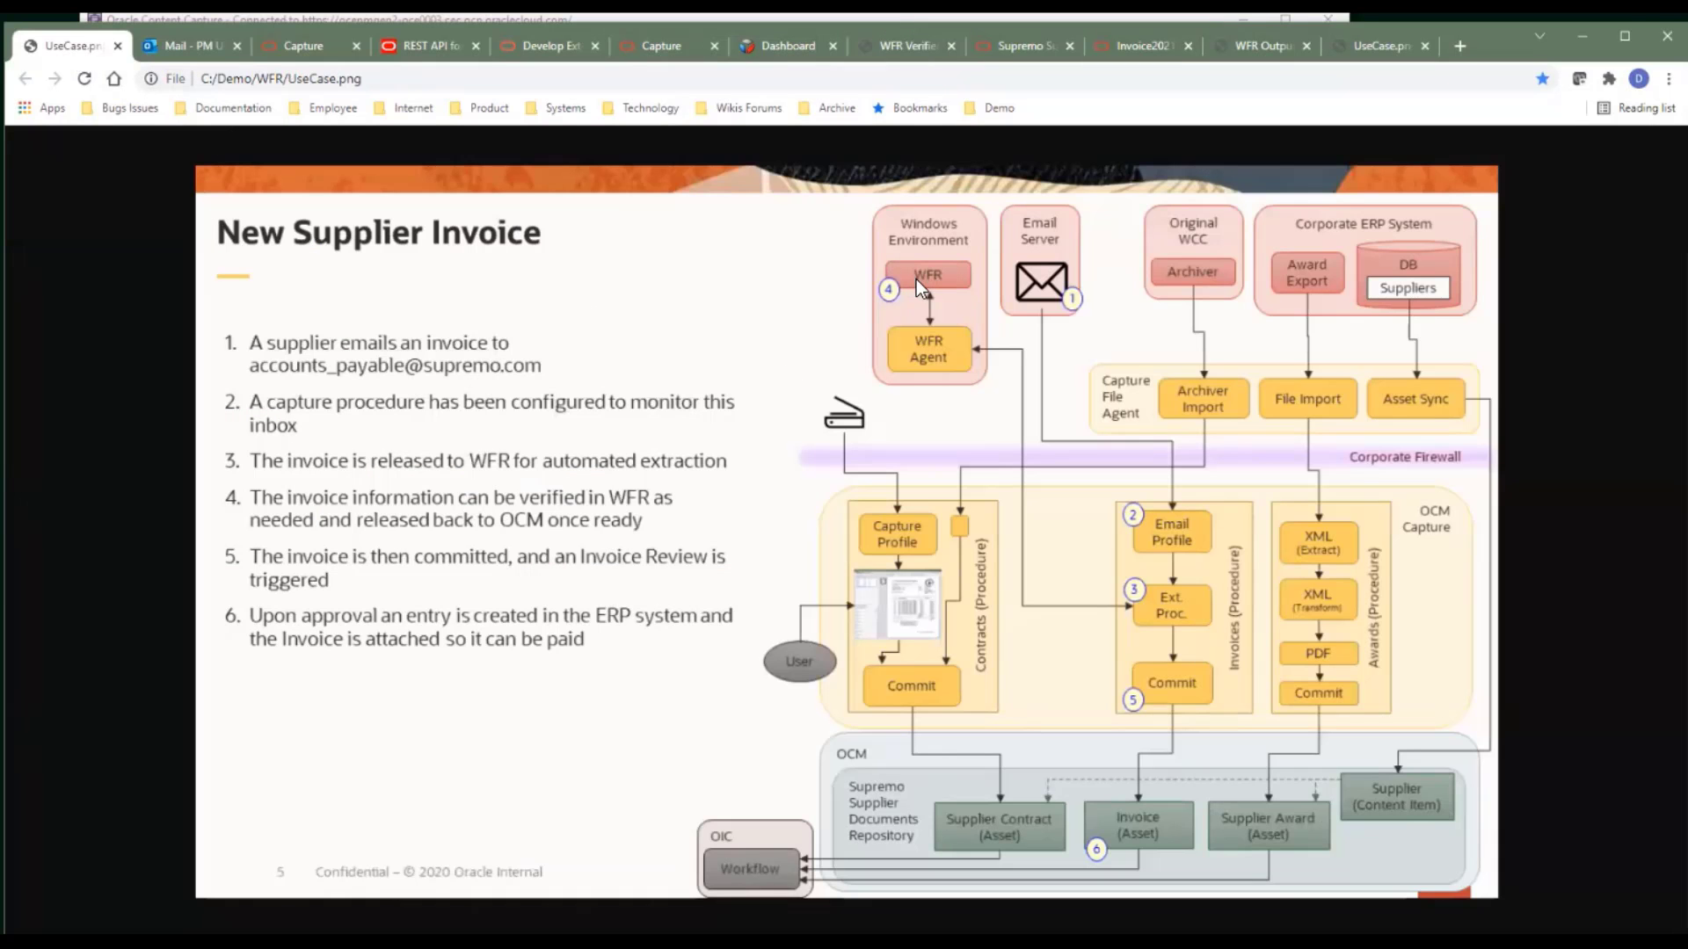
click(892, 45)
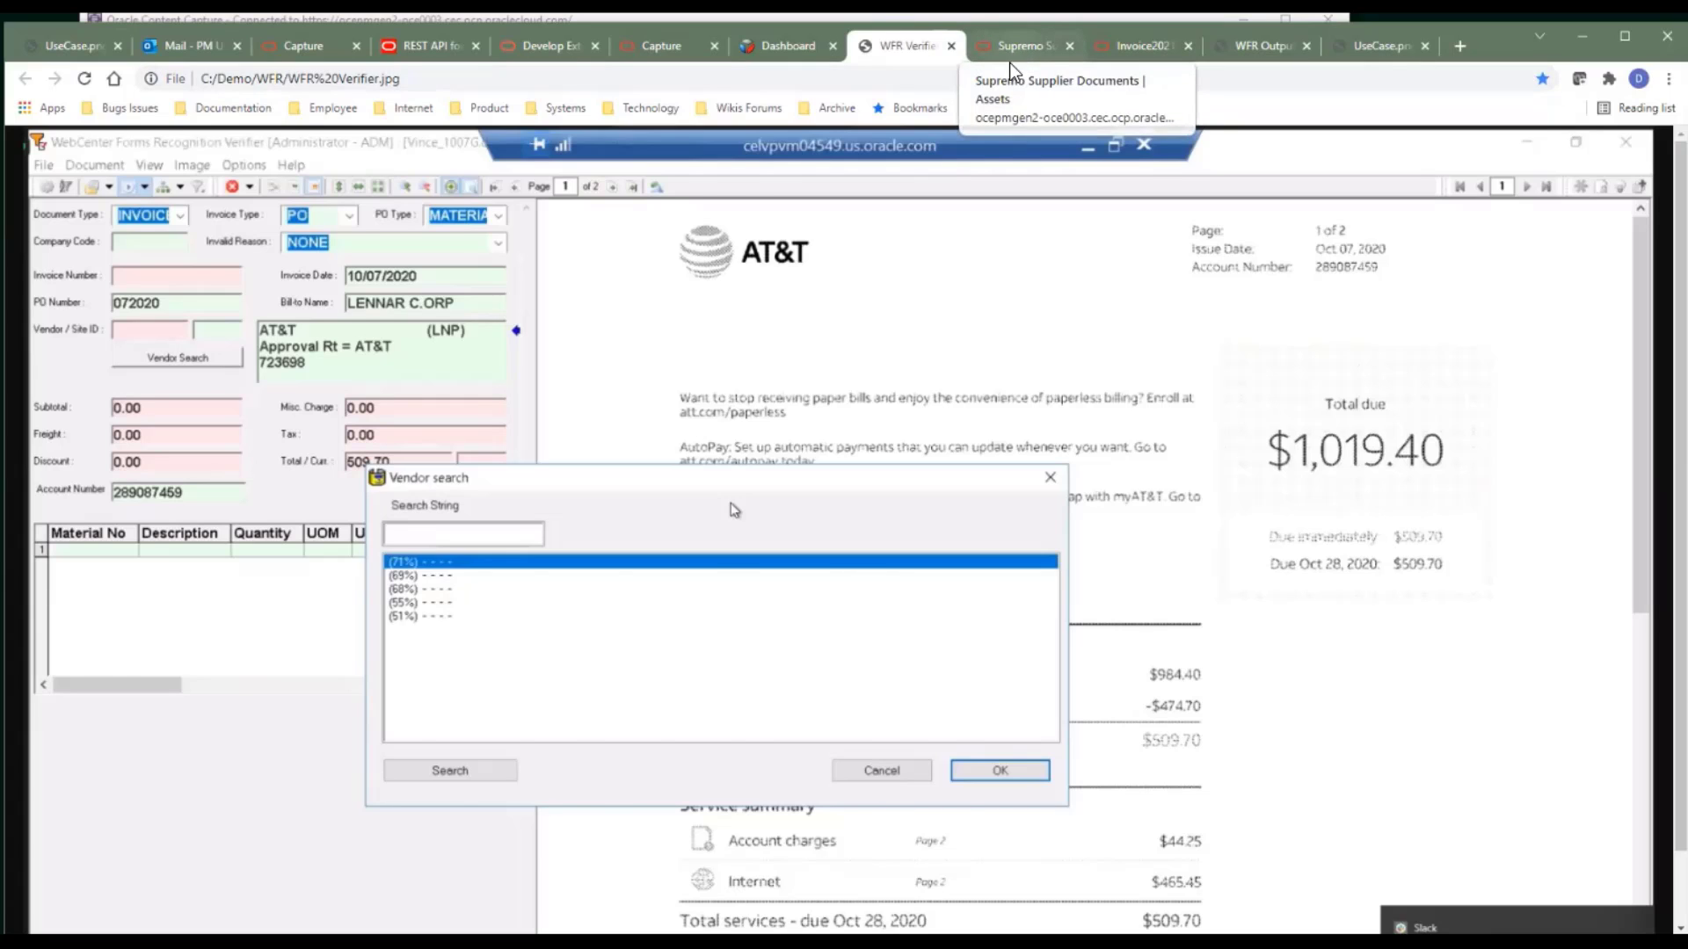
Step: Show the Supplier-Invoice assets in the Supremo supplier documents repository and compare them with the New Supplier Invoice diagram
click(1012, 51)
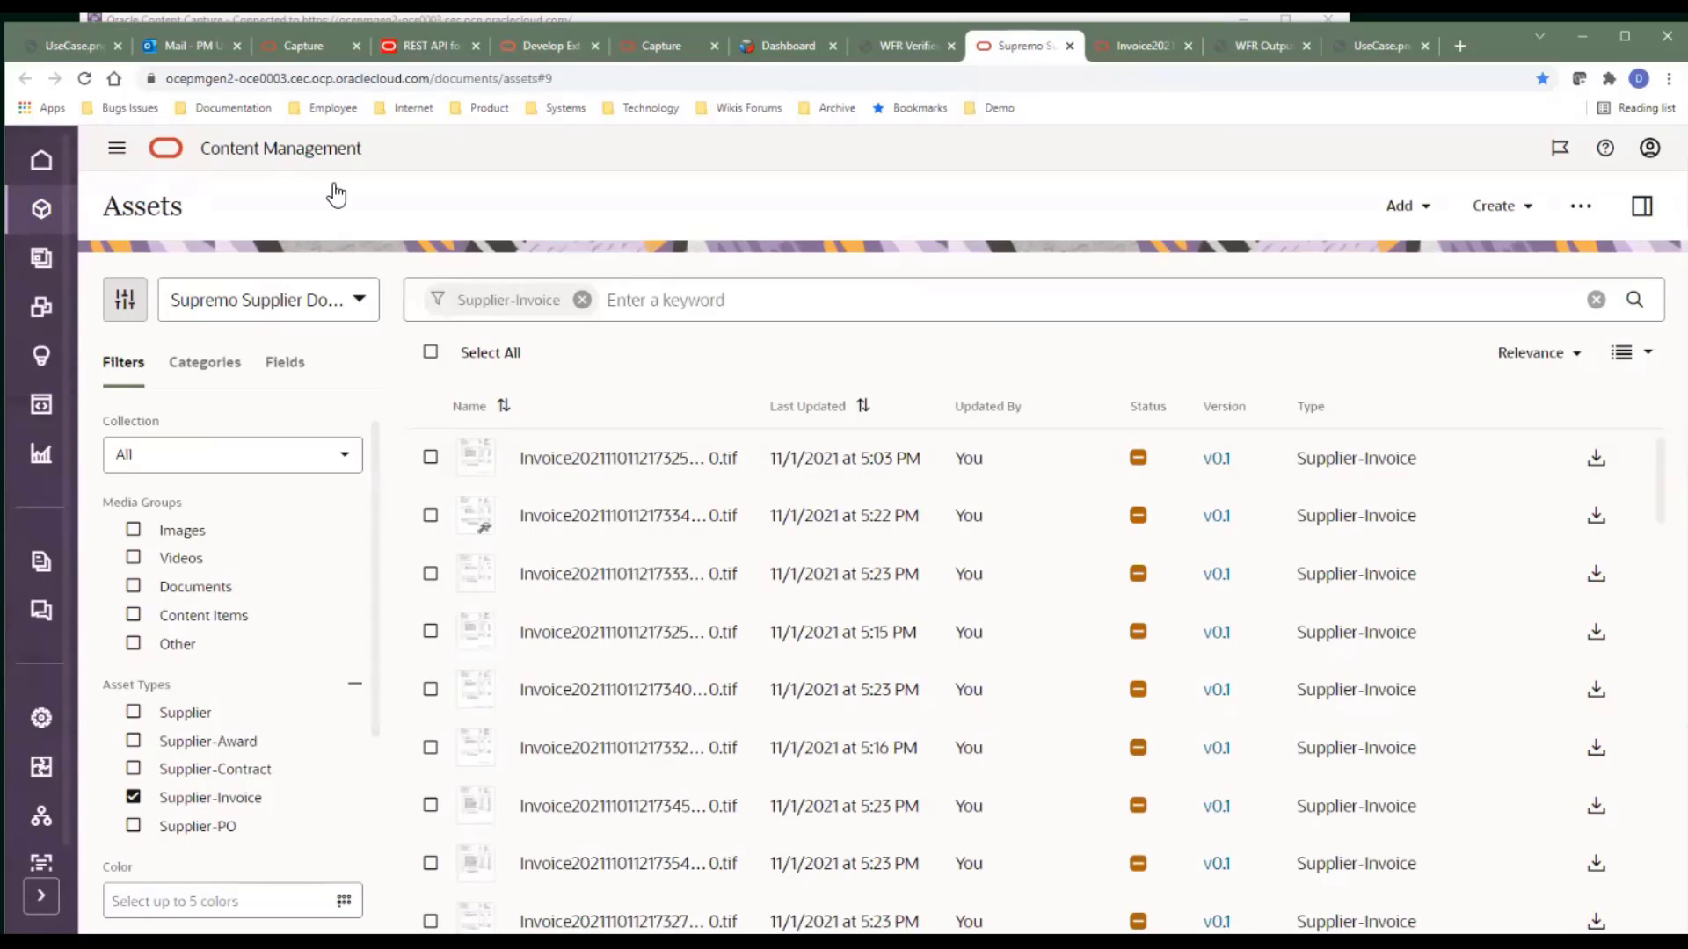
click(83, 49)
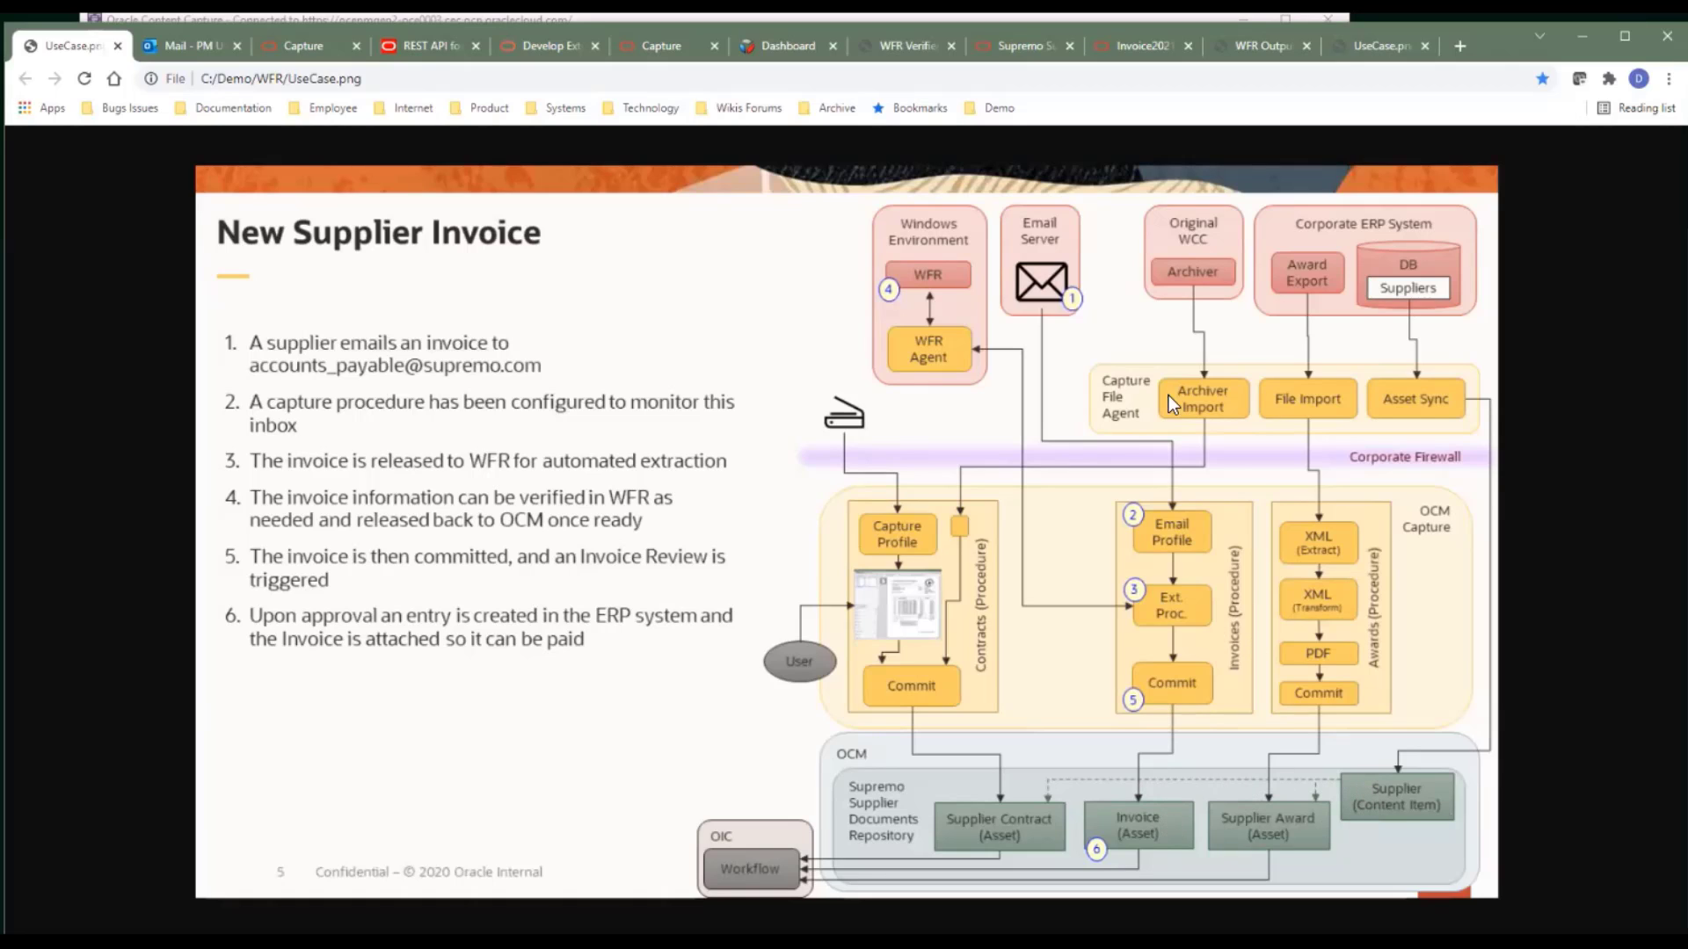
click(1024, 45)
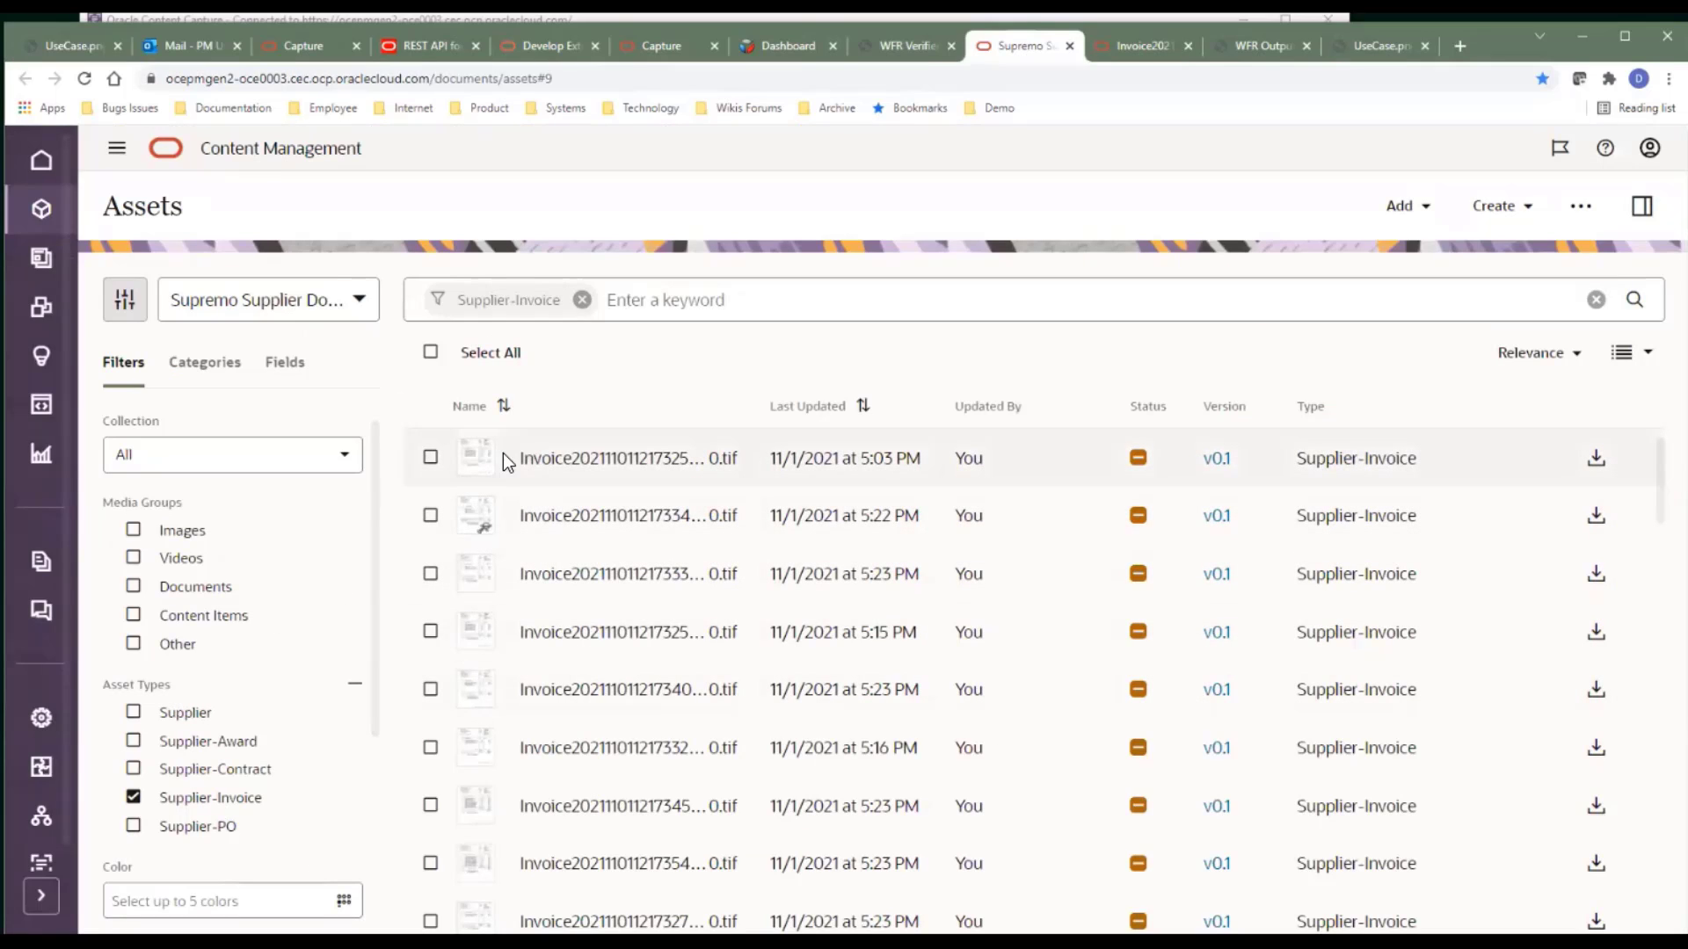
Step: View the invoice asset Invoice20211101121735811000.tif and read its Extracted Content attribute through to the end
click(1148, 56)
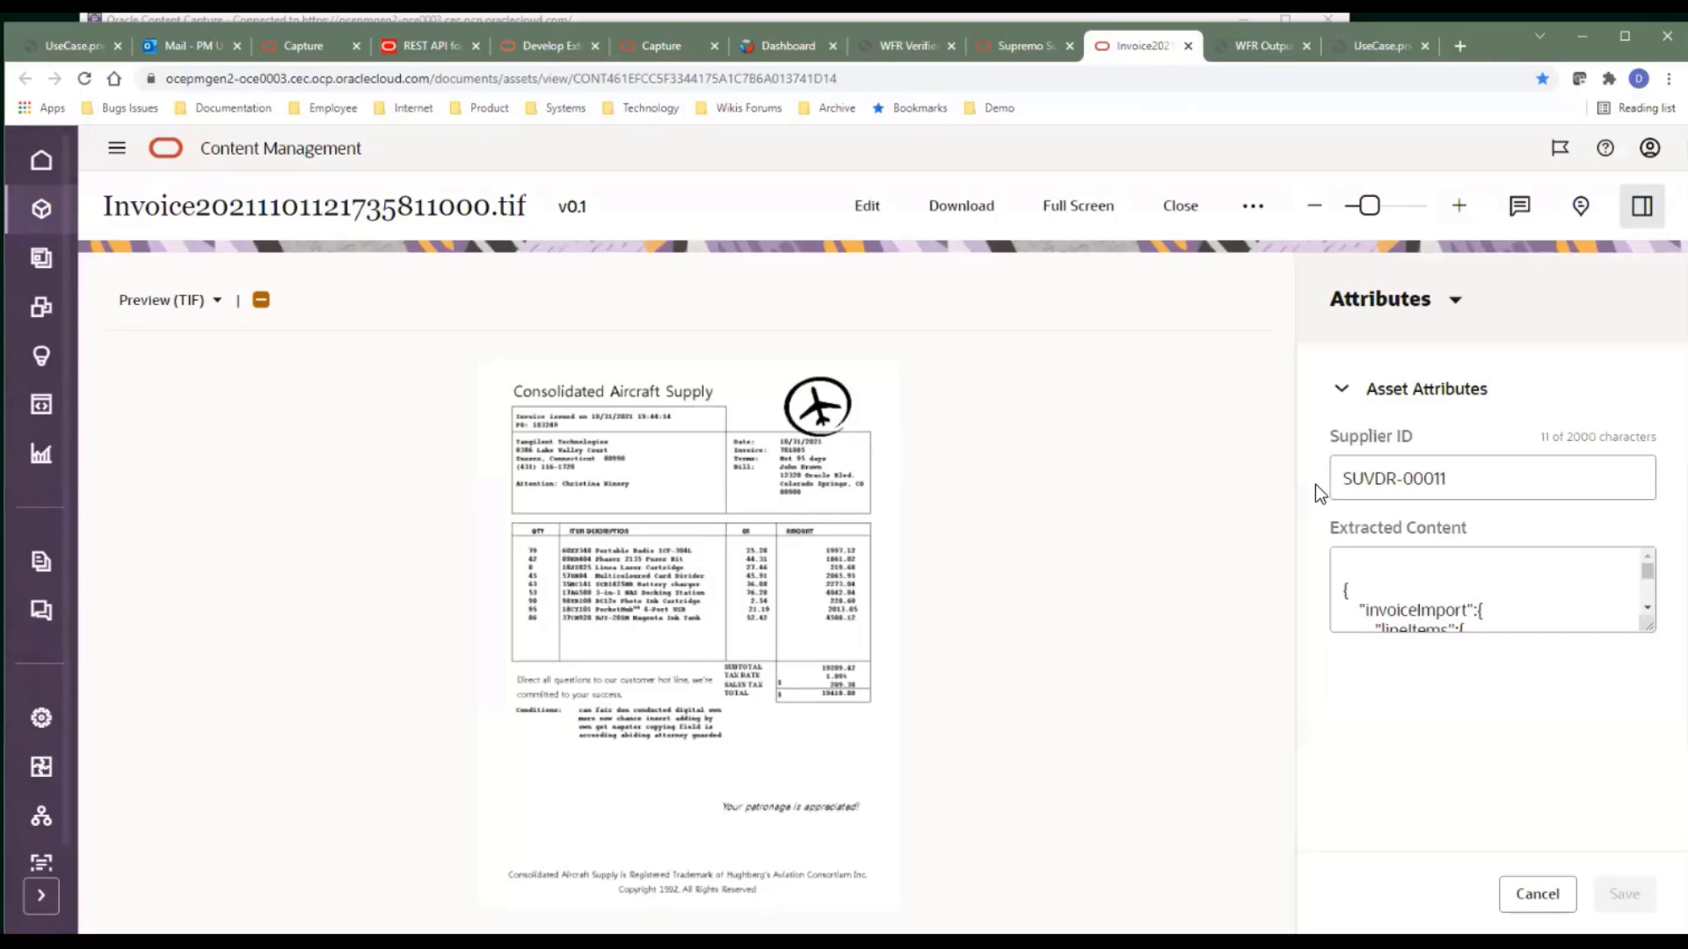
click(1408, 610)
scroll(1485, 589, down, 15)
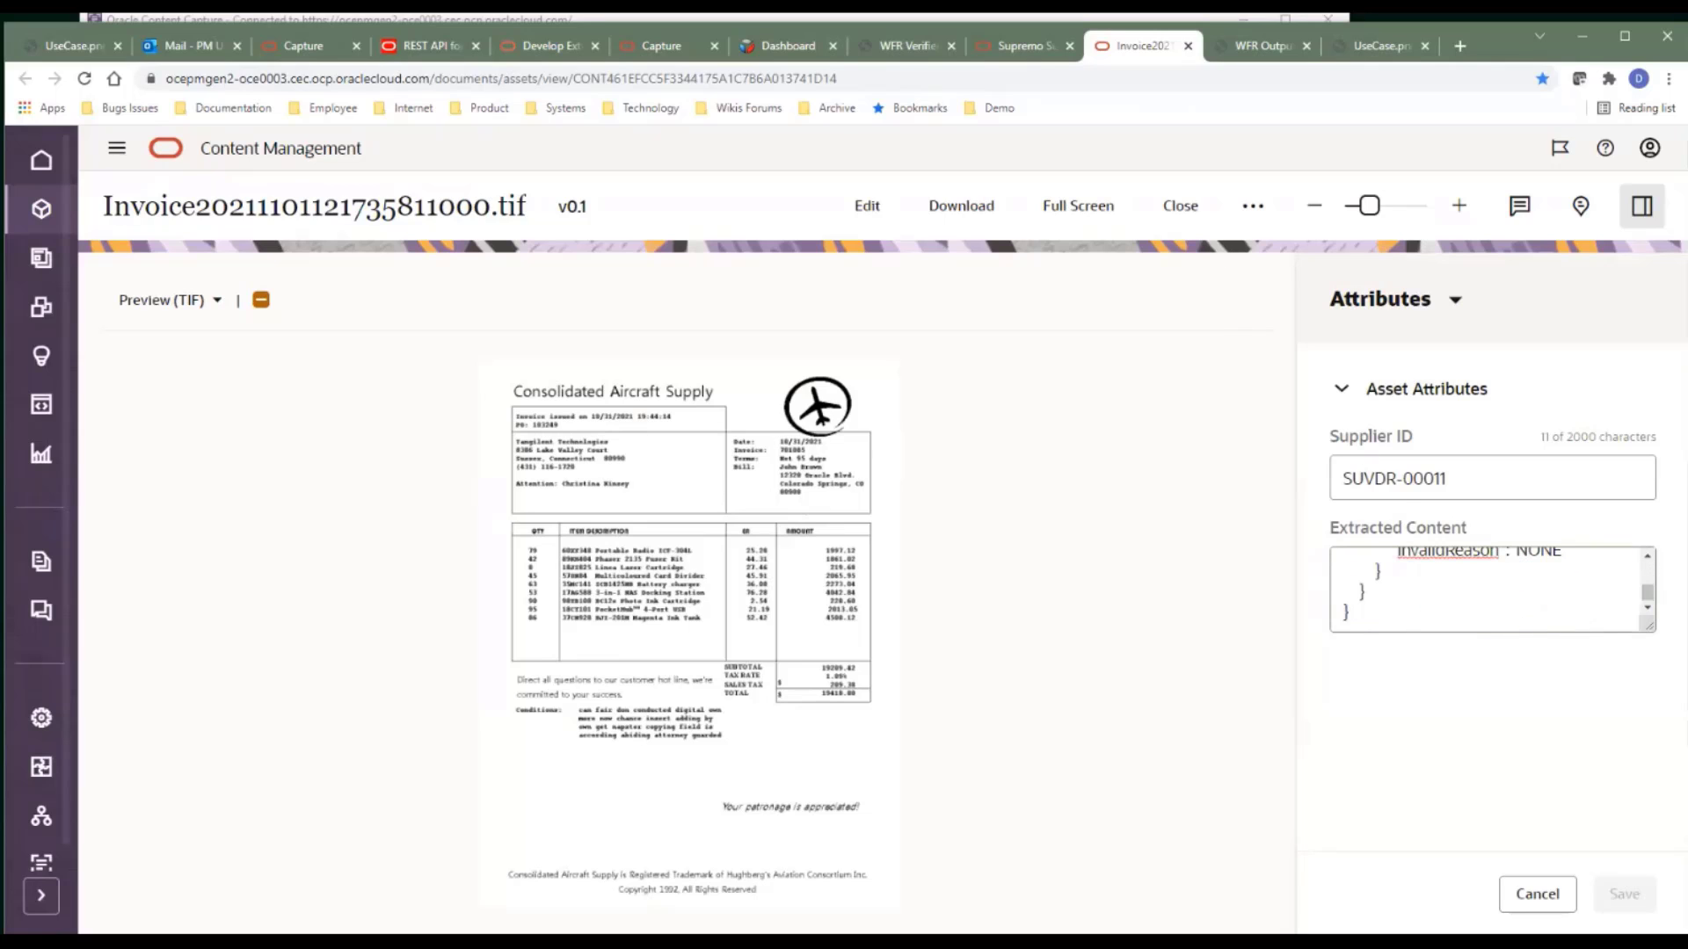
Step: Review the line items in WFR Output.txt, highlight the invoice header fields, and return to the New Supplier Invoice diagram
click(1252, 48)
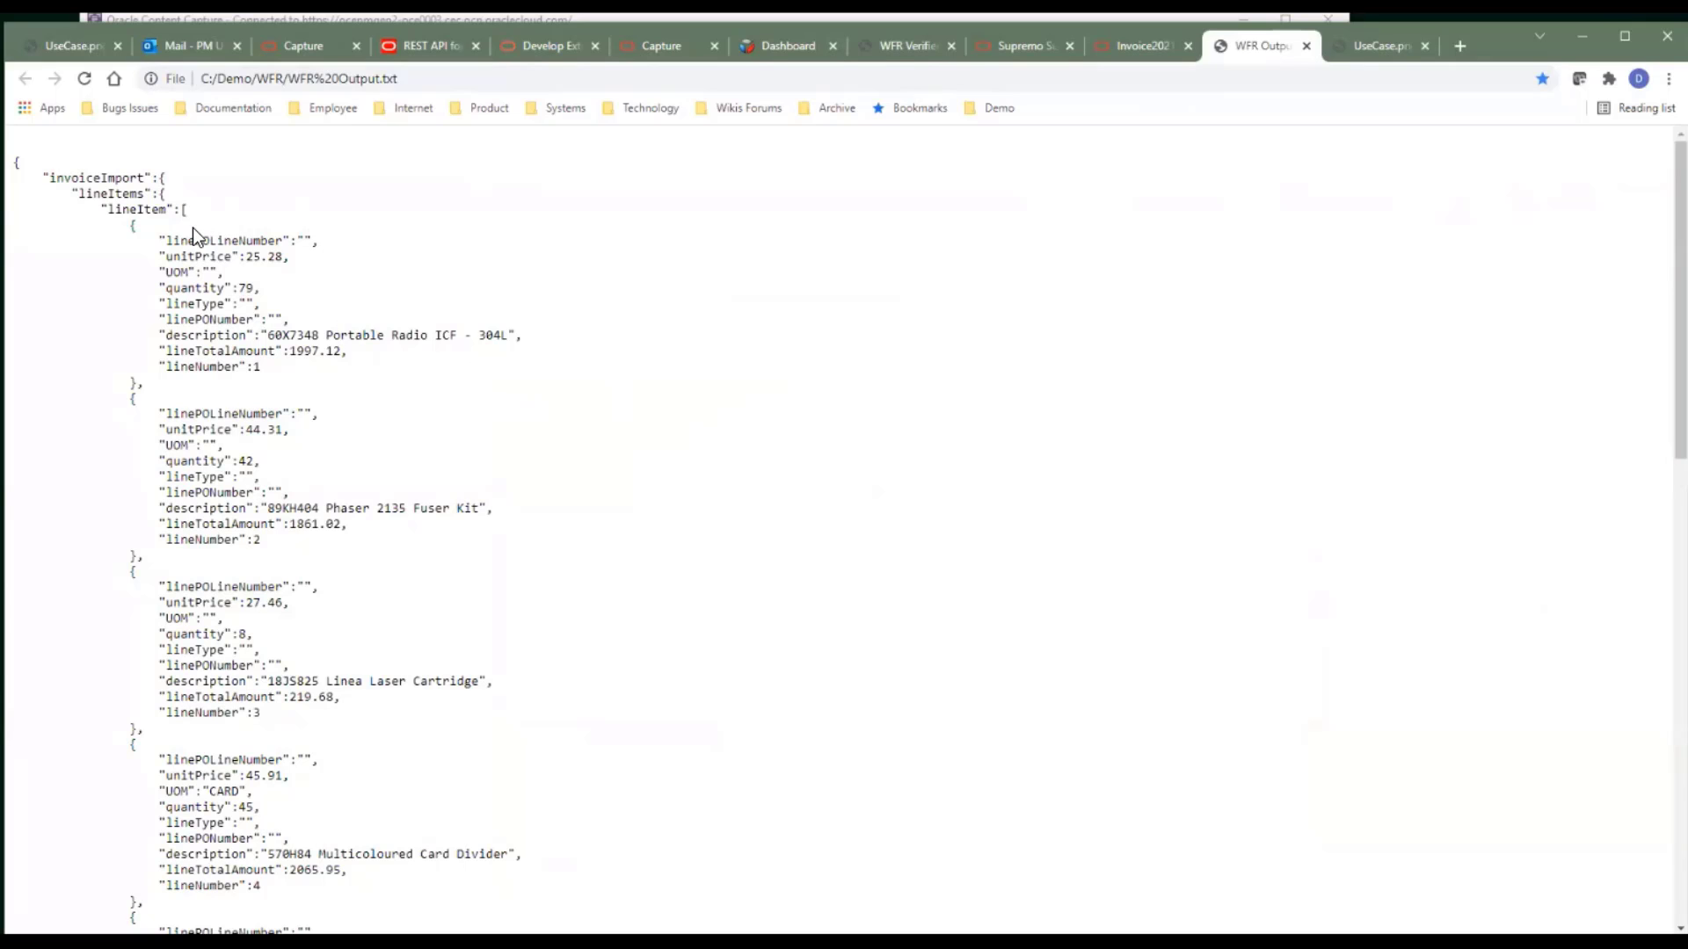
drag(172, 240, 264, 714)
scroll(661, 635, down, 15)
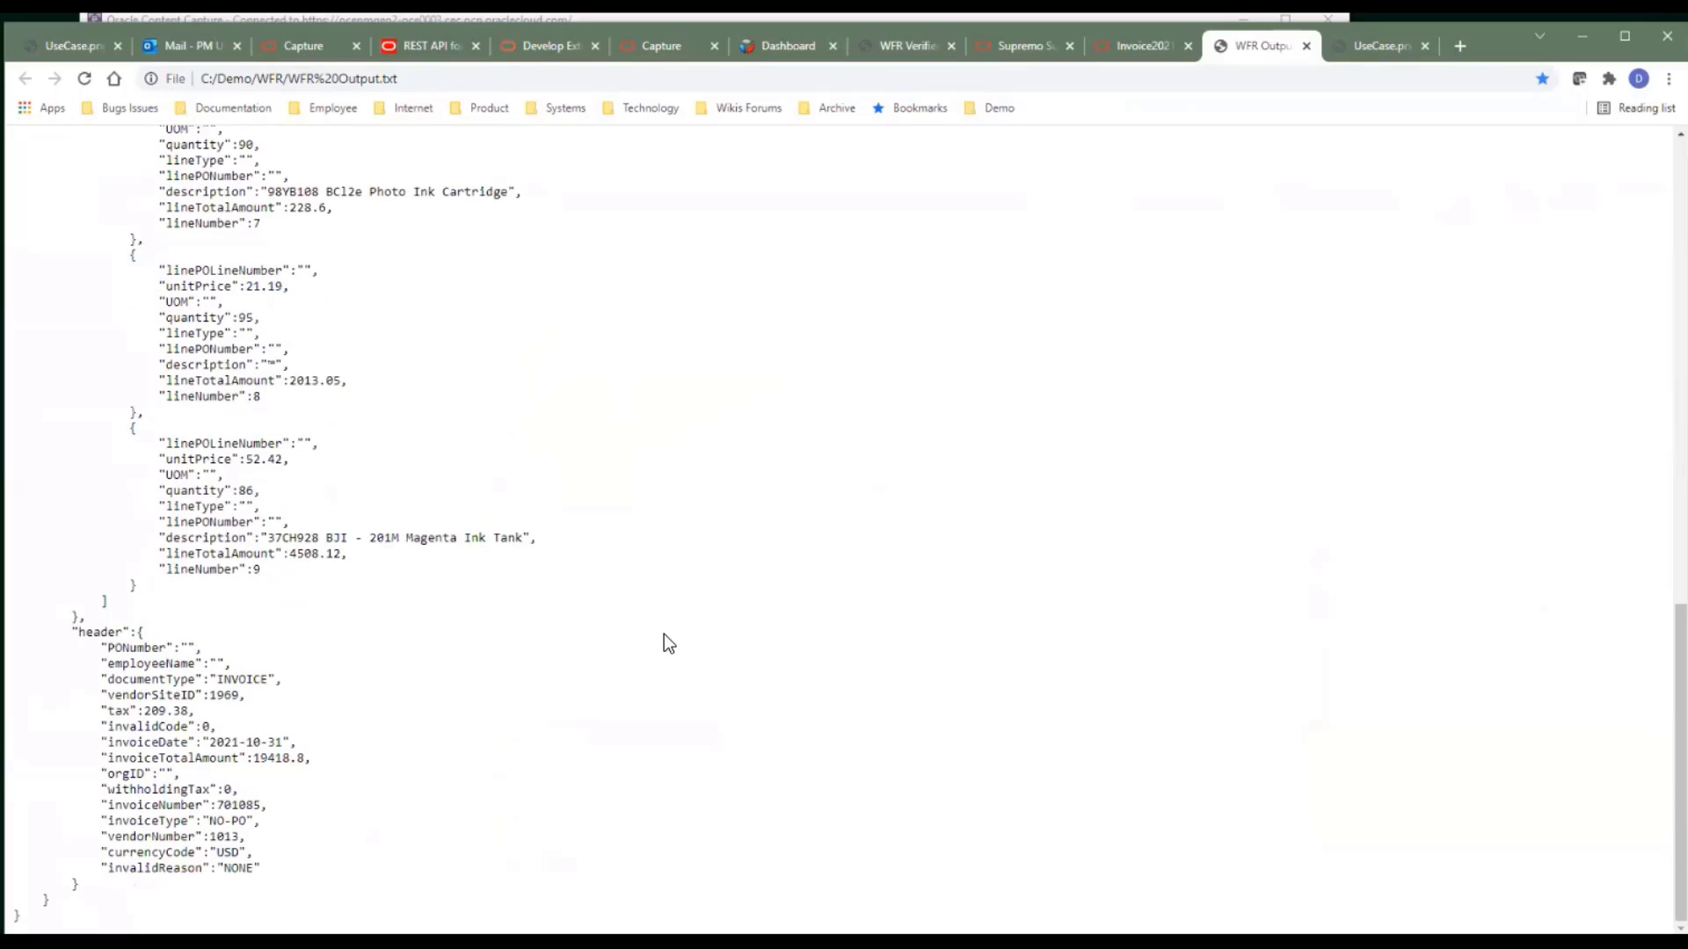
drag(107, 648, 277, 841)
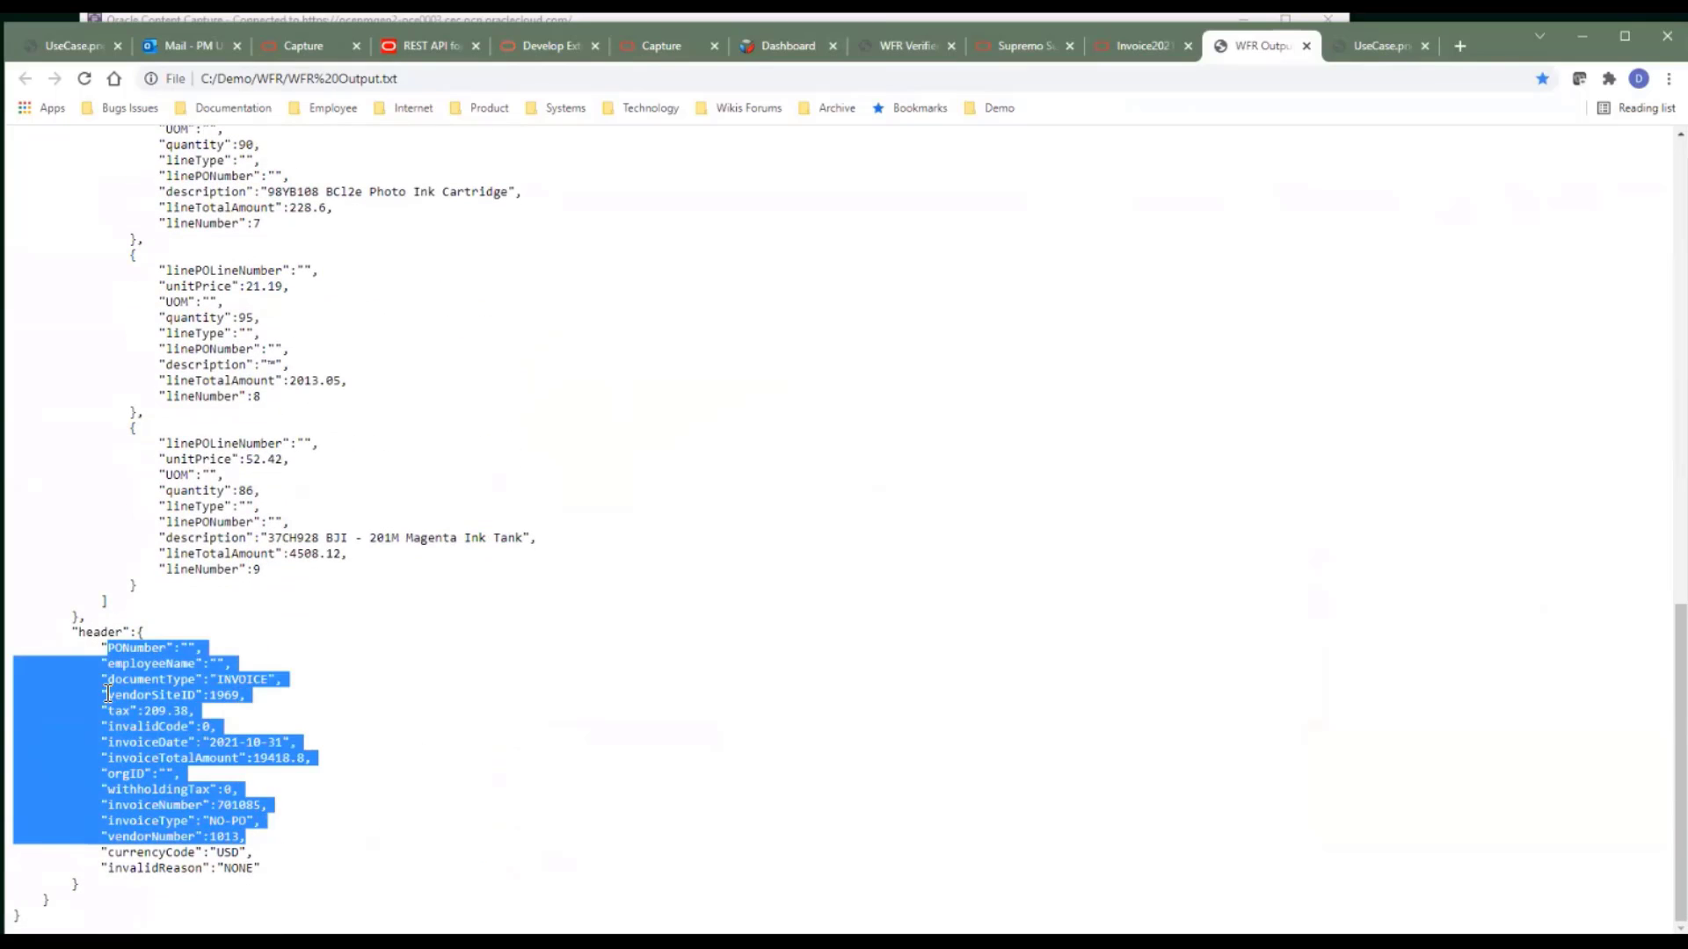
click(1362, 49)
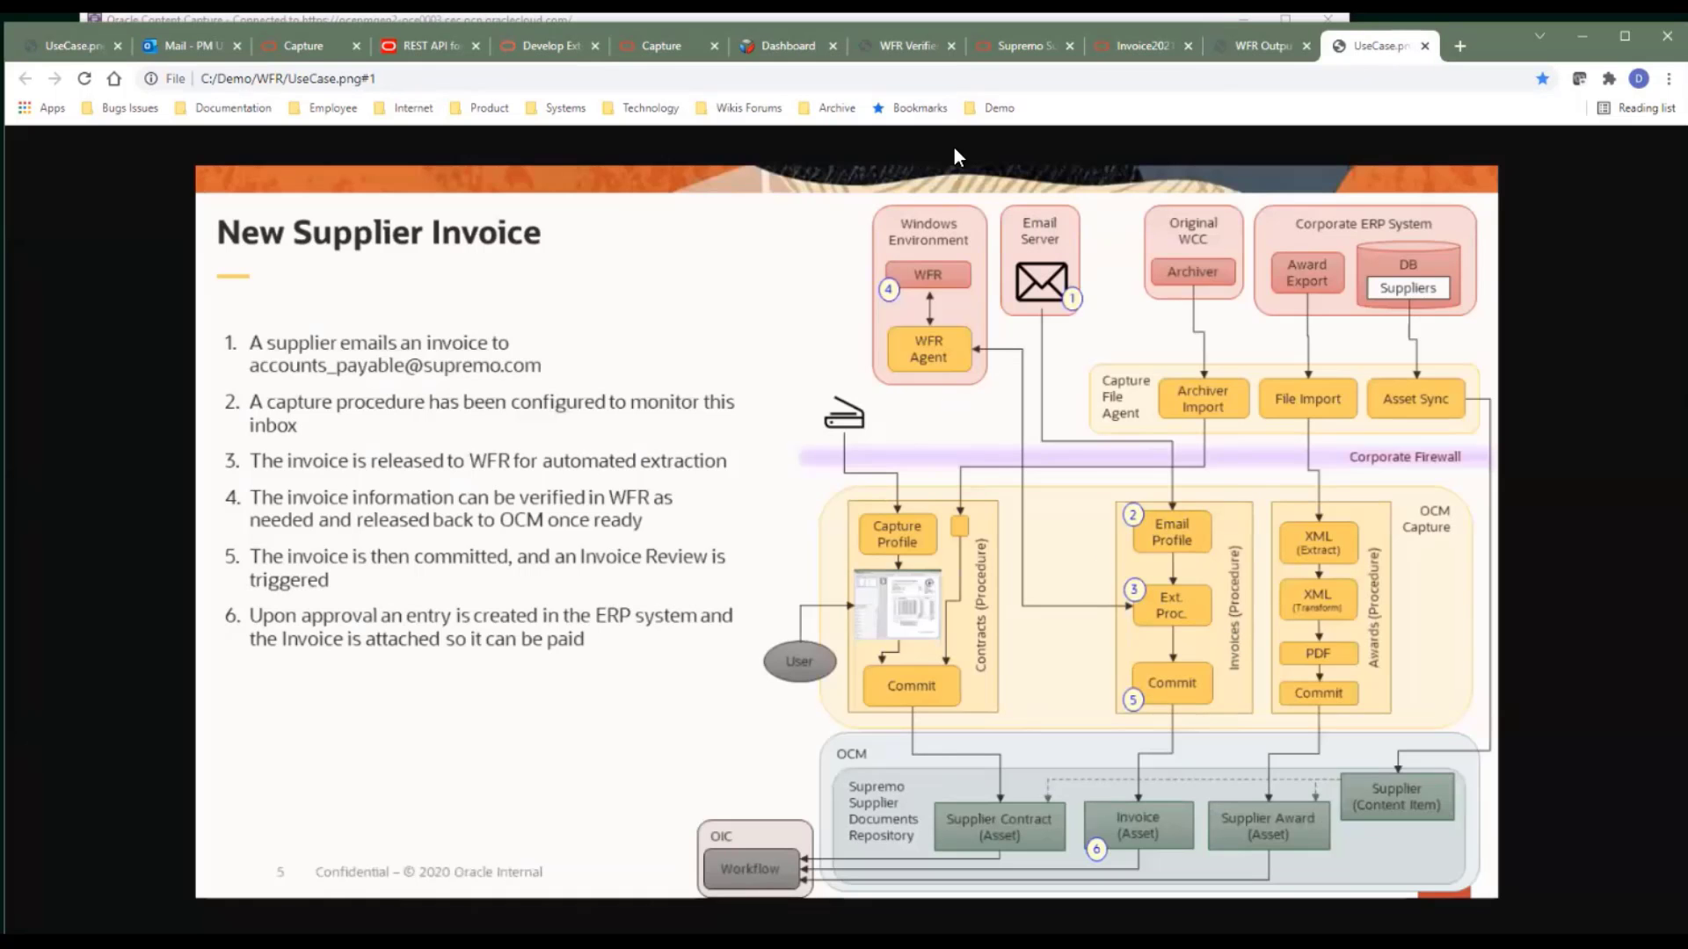